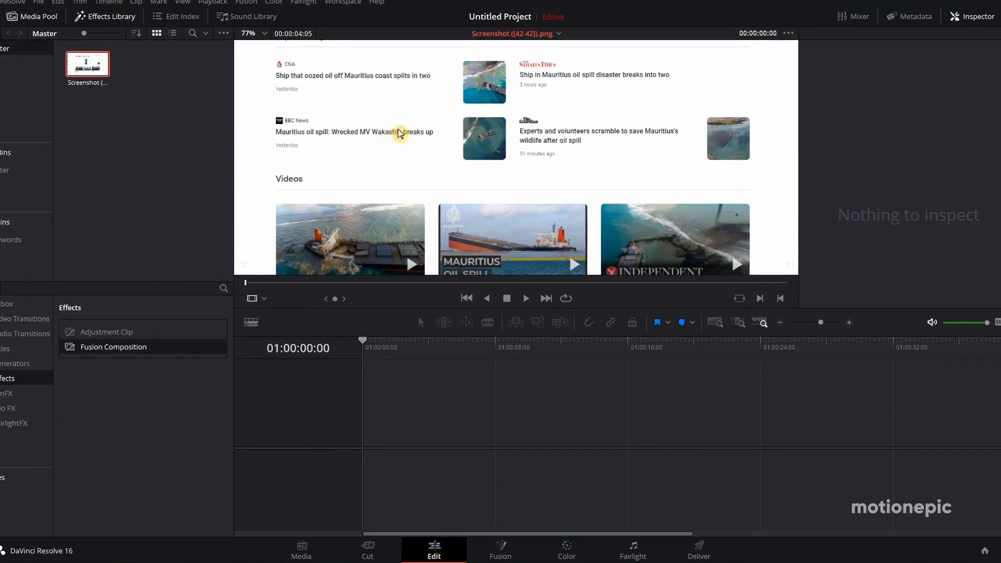
Add a Fusion Composition at the start of the empty timeline and open it on the Fusion page.
{"action": "left_click_drag", "start_coordinate": [403, 111], "coordinate": [423, 172]}
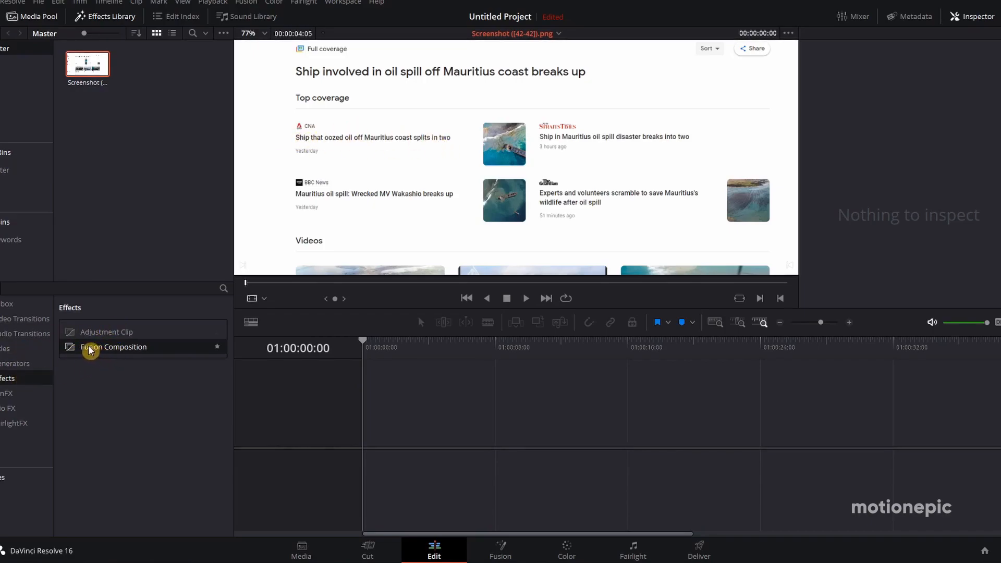
{"action": "left_click_drag", "start_coordinate": [91, 350], "coordinate": [370, 436]}
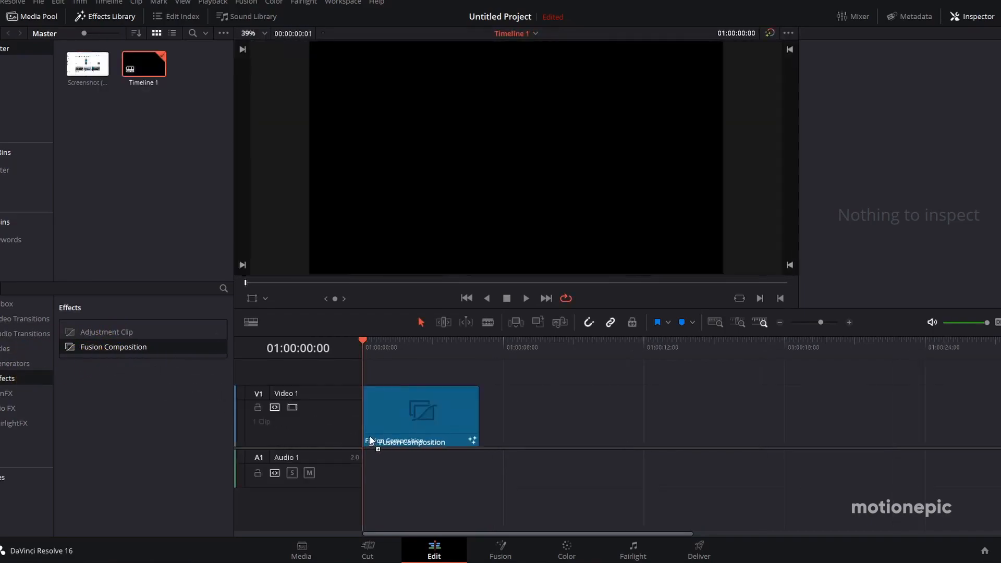
{"action": "left_click", "coordinate": [391, 419]}
{"action": "left_click", "coordinate": [499, 554]}
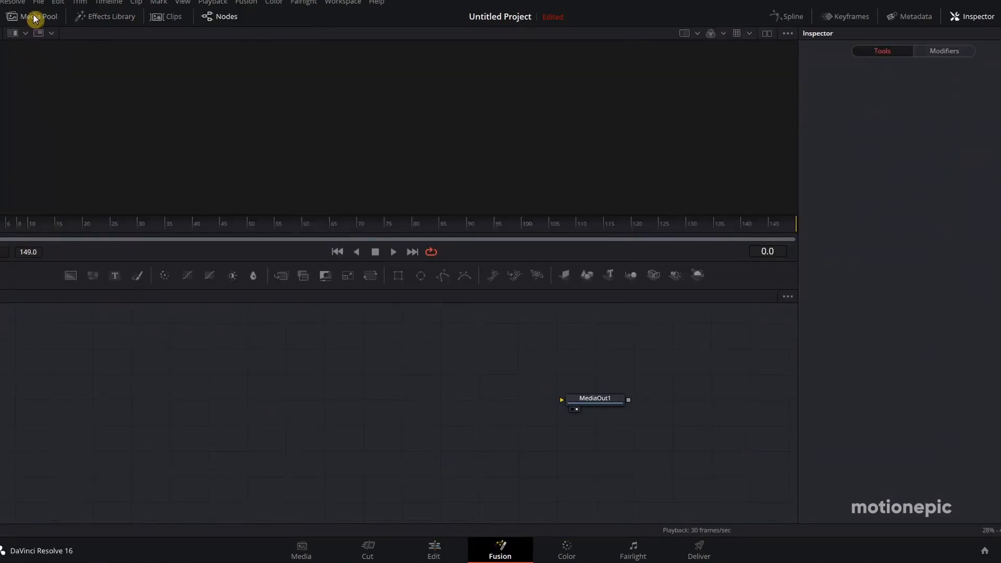
Bring the news page screenshot into the node graph as a media input and display it in the viewer.
{"action": "left_click", "coordinate": [33, 16]}
{"action": "left_click_drag", "start_coordinate": [97, 63], "coordinate": [266, 399]}
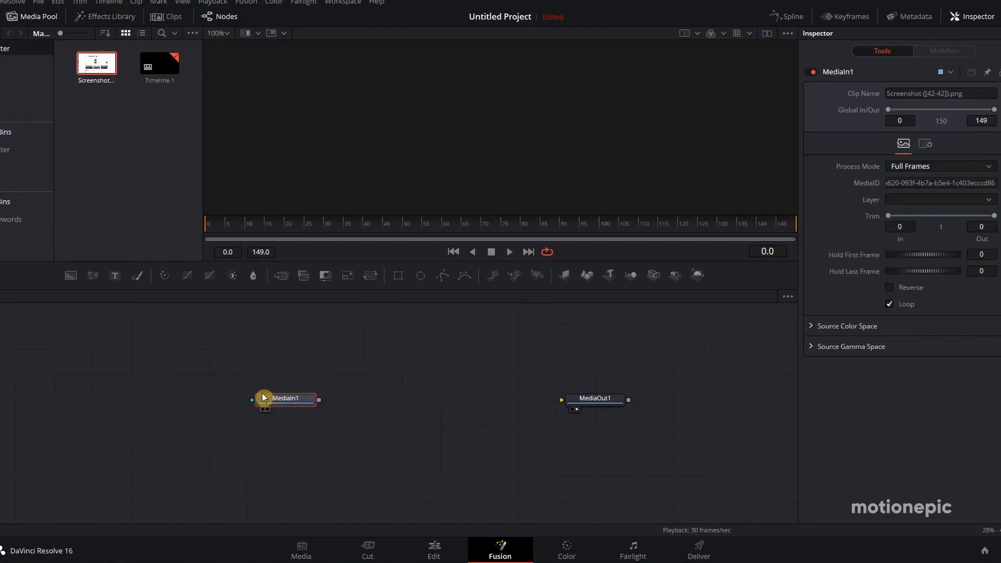
{"action": "left_click", "coordinate": [35, 17]}
{"action": "left_click_drag", "start_coordinate": [312, 280], "coordinate": [410, 93]}
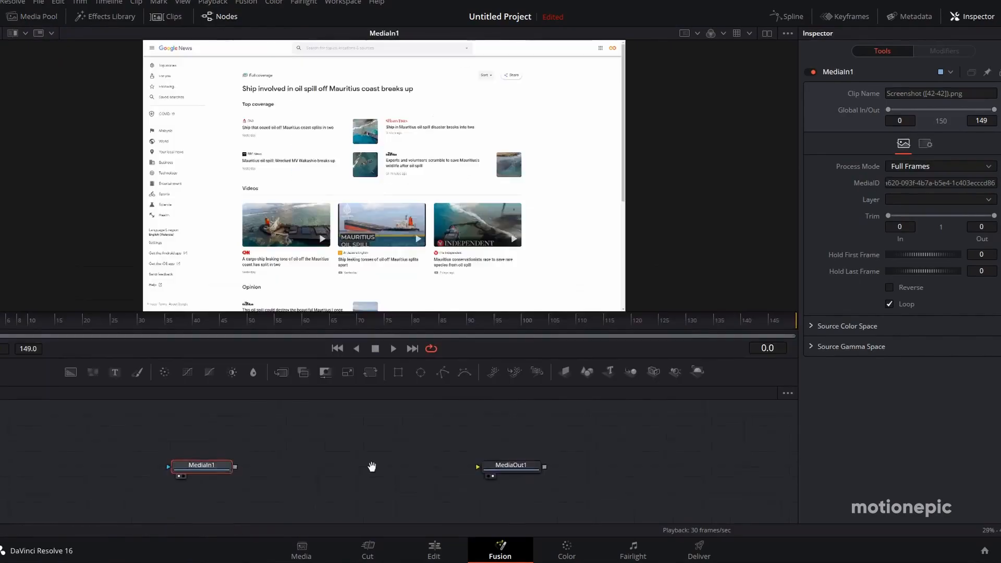
{"action": "left_click_drag", "start_coordinate": [373, 467], "coordinate": [380, 470]}
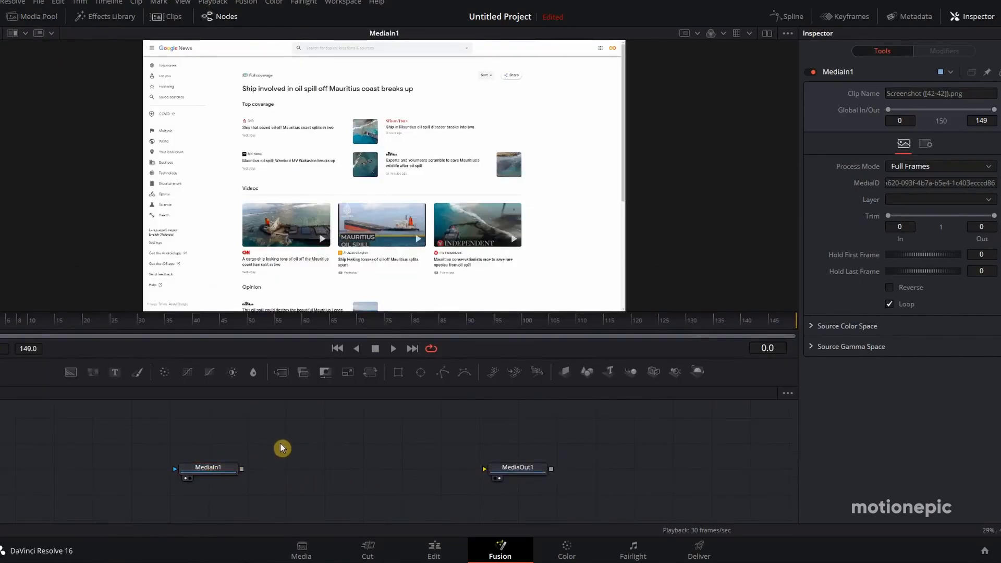
{"action": "left_click", "coordinate": [219, 471]}
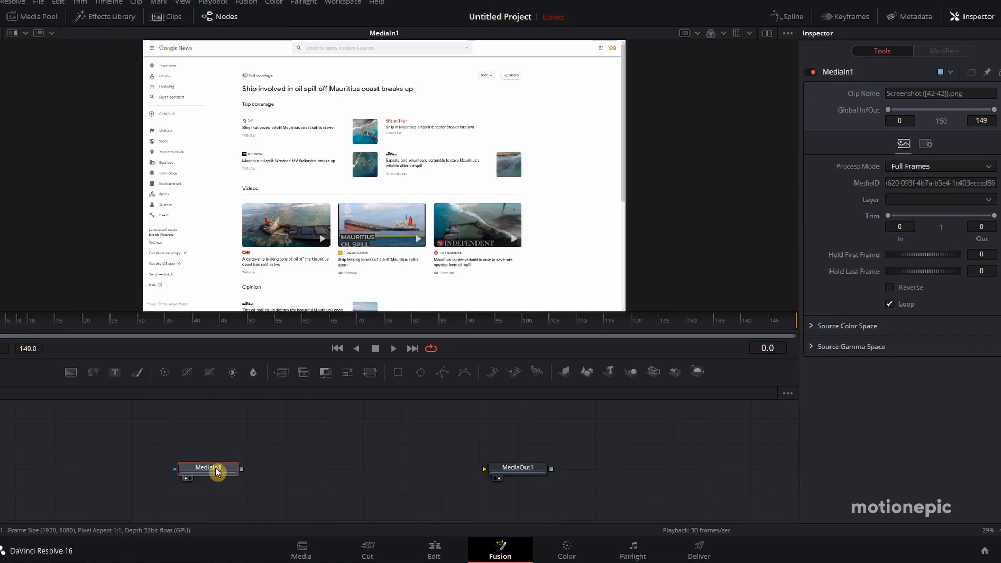
{"action": "key", "text": "shift+space"}
{"action": "type", "text": "XF"}
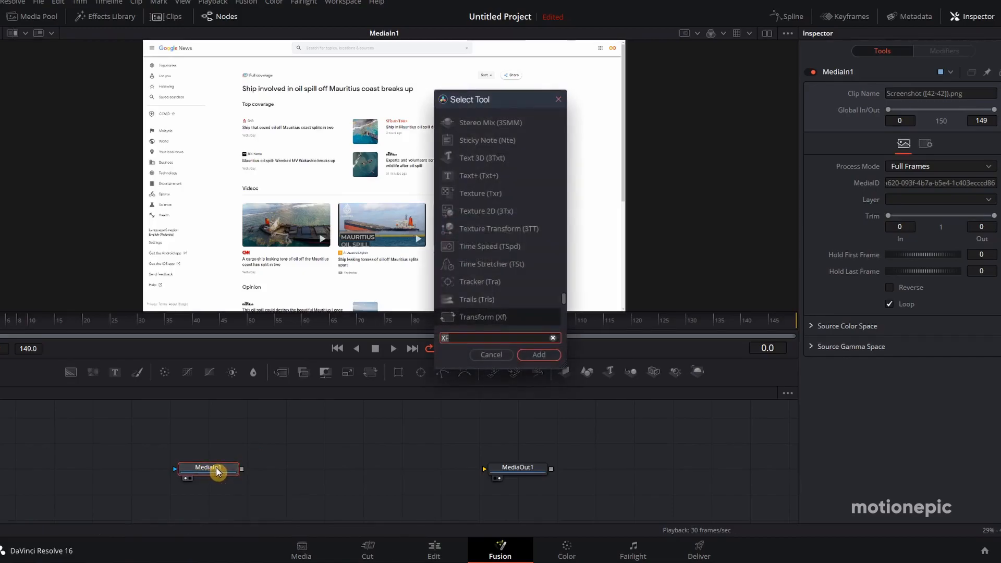
{"action": "key", "text": "BackSpace"}
{"action": "key", "text": "BackSpace"}
{"action": "type", "text": "BG"}
{"action": "left_click", "coordinate": [490, 355]}
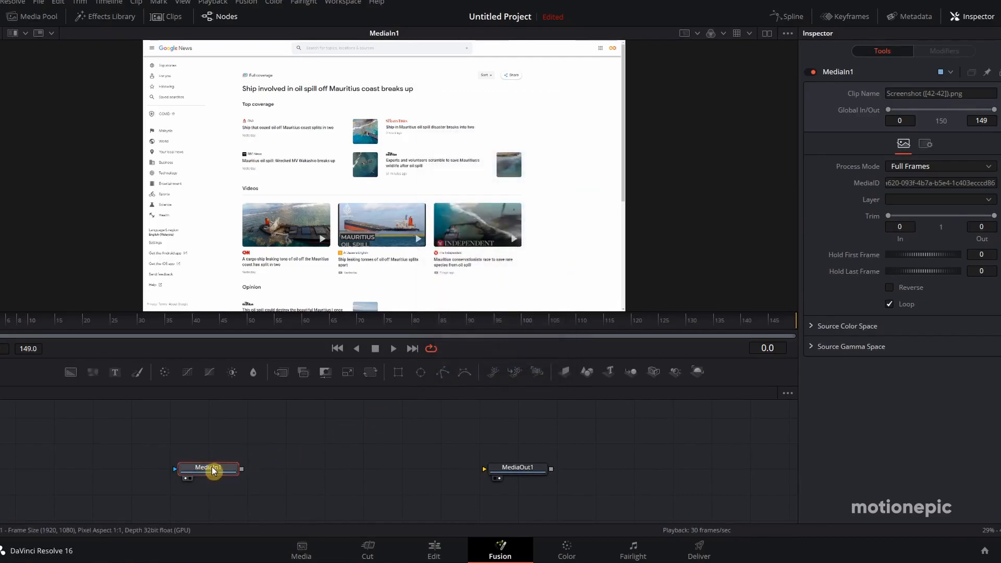
Add a Background node merged over MediaIn1, place it above Merge1, and show the merge in the viewer.
{"action": "left_click", "coordinate": [72, 374]}
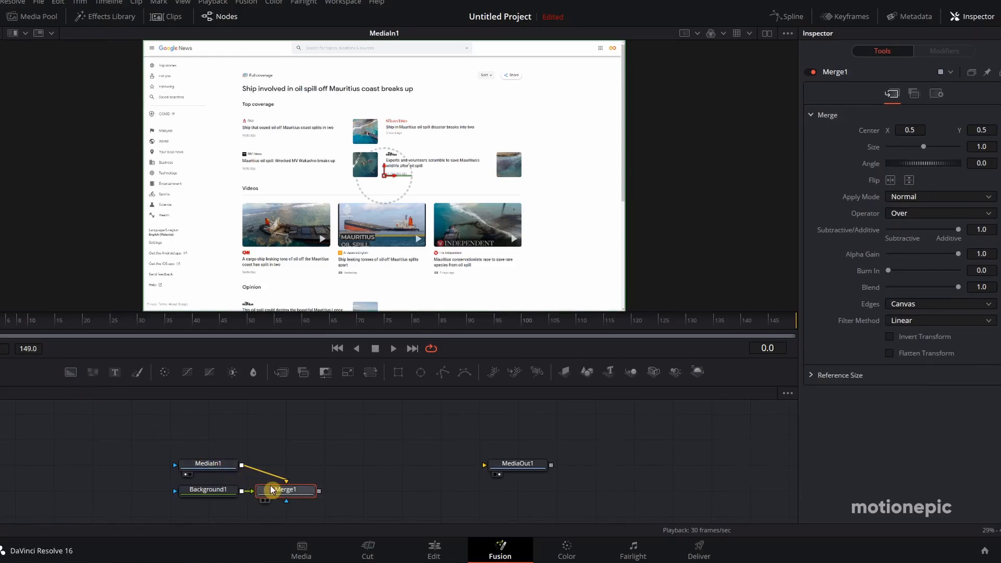
{"action": "left_click_drag", "start_coordinate": [285, 491], "coordinate": [286, 465]}
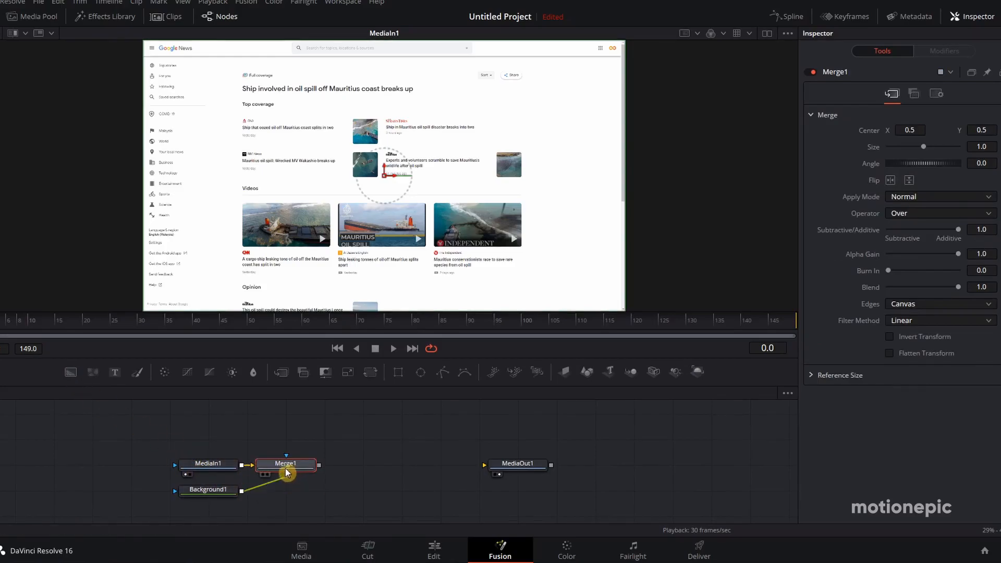
{"action": "left_click_drag", "start_coordinate": [217, 487], "coordinate": [293, 439]}
{"action": "left_click", "coordinate": [315, 497]}
{"action": "left_click_drag", "start_coordinate": [321, 491], "coordinate": [435, 175]}
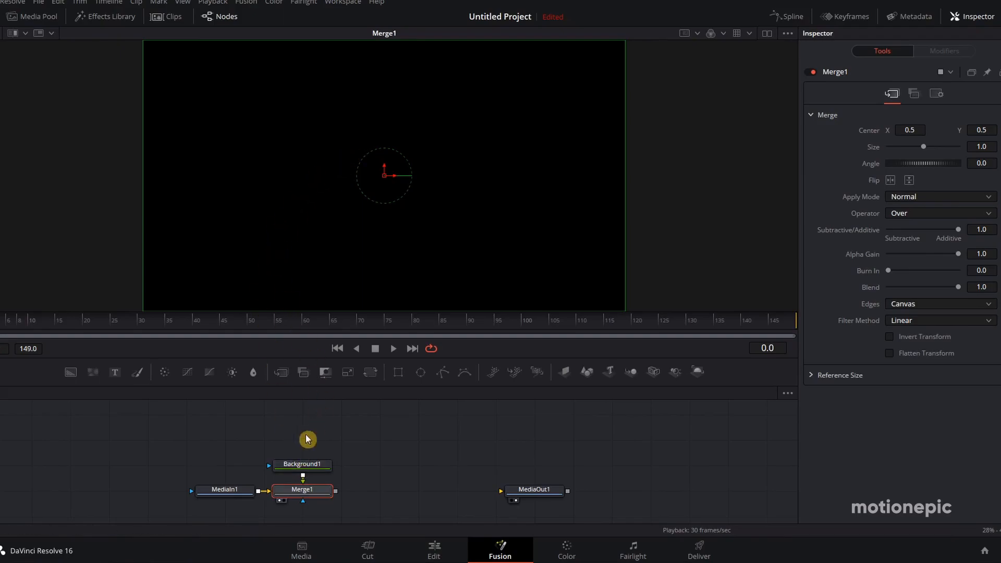
Set Background1's color to bright green with hue 0.256, saturation 0.922 and value 1.0.
{"action": "left_click", "coordinate": [304, 466]}
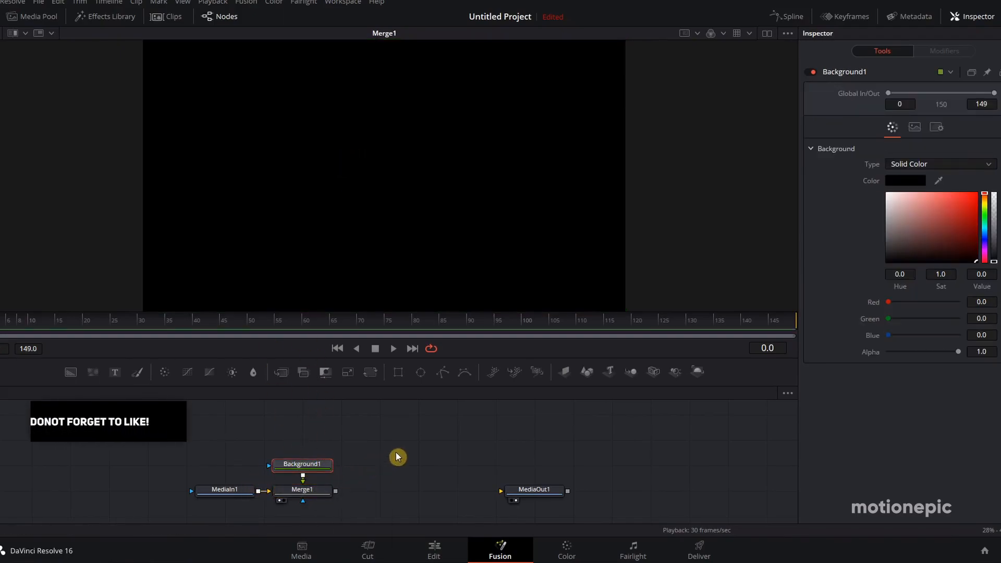
{"action": "left_click", "coordinate": [984, 213]}
{"action": "left_click_drag", "start_coordinate": [976, 212], "coordinate": [972, 186]}
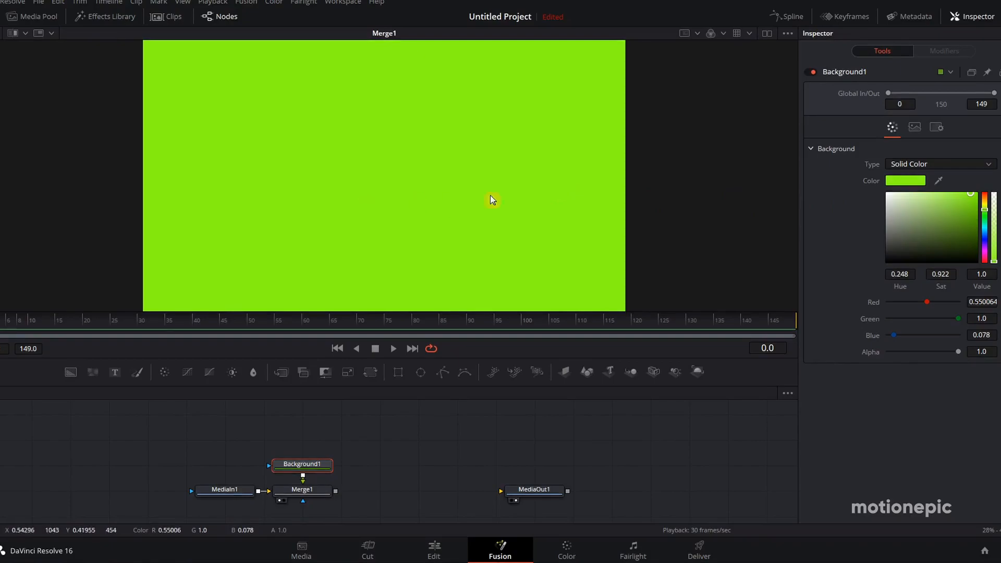
{"action": "mouse_move", "coordinate": [987, 209]}
{"action": "left_mouse_down"}
{"action": "mouse_move", "coordinate": [987, 201]}
{"action": "mouse_move", "coordinate": [992, 253]}
{"action": "mouse_move", "coordinate": [986, 213]}
{"action": "left_mouse_up"}
Mask Background1 with a rectangle of width 0.244 and height about 0.056, placed over the CNA headline.
{"action": "left_click", "coordinate": [303, 470]}
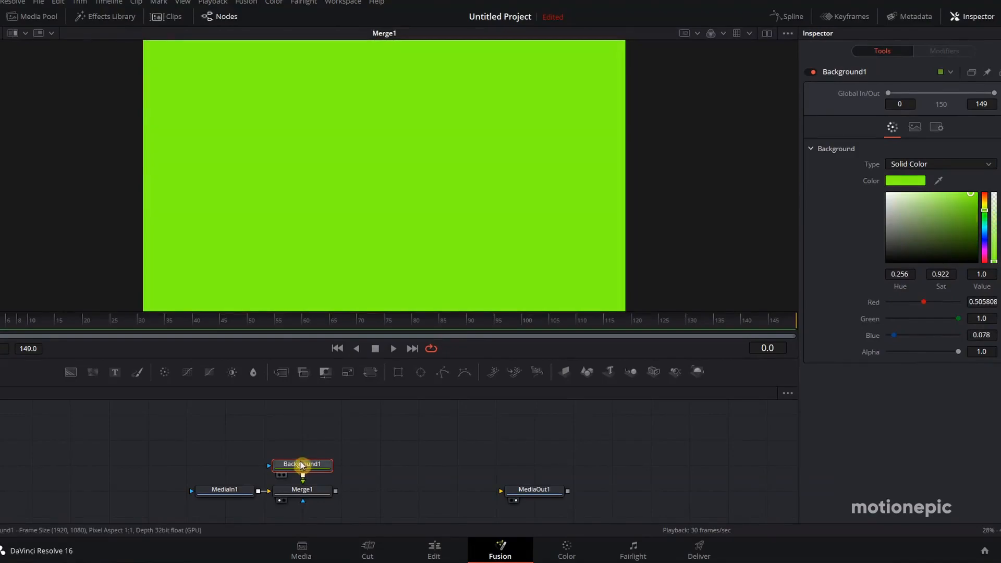
{"action": "left_click", "coordinate": [402, 373]}
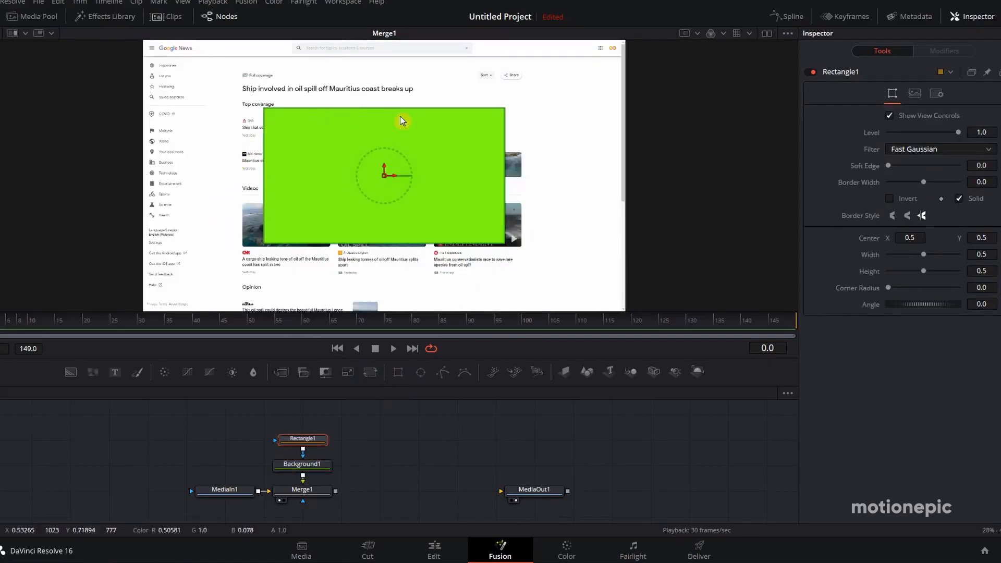
{"action": "left_click_drag", "start_coordinate": [400, 118], "coordinate": [365, 184]}
{"action": "left_click_drag", "start_coordinate": [924, 255], "coordinate": [906, 256]}
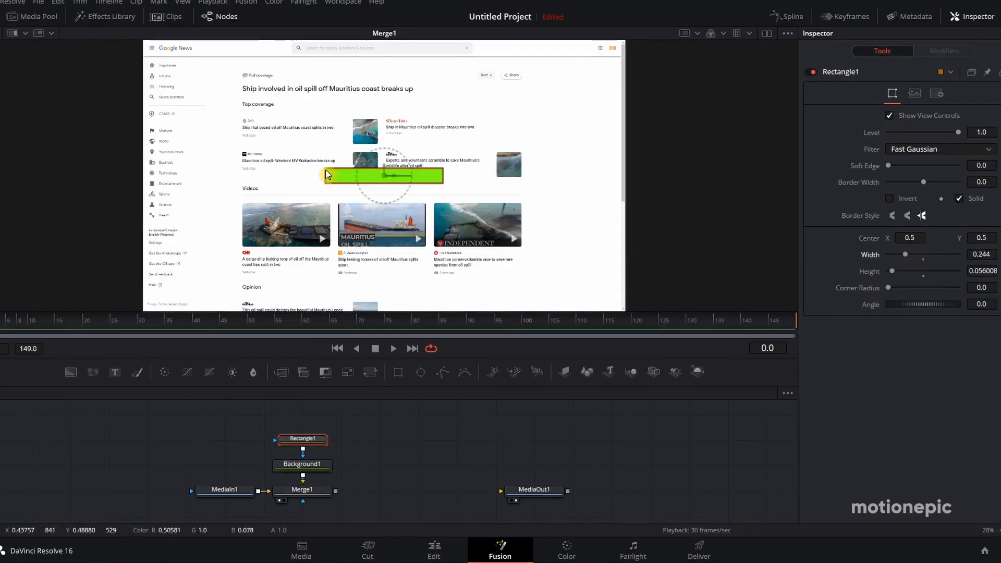
{"action": "left_click_drag", "start_coordinate": [396, 176], "coordinate": [300, 124]}
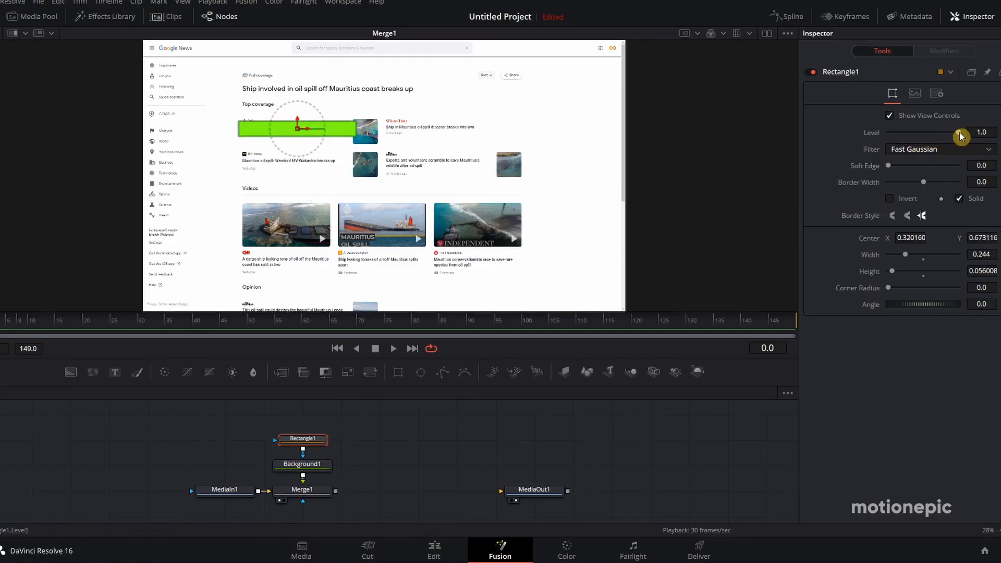
Lower the rectangle mask's level to 0.441 and fit it tightly around the CNA headline, with width 0.203 and height about 0.025.
{"action": "left_click_drag", "start_coordinate": [953, 137], "coordinate": [920, 137]}
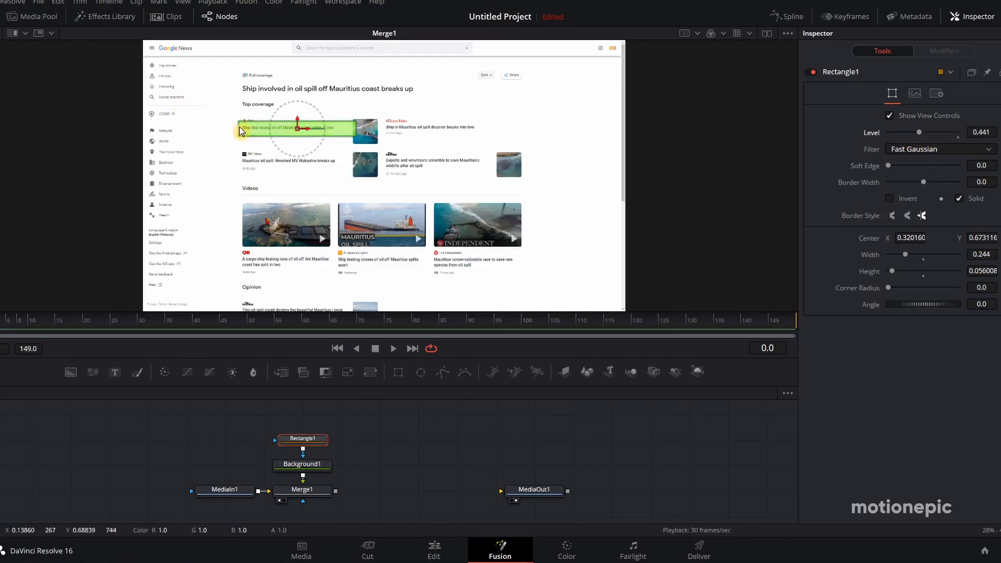
{"action": "scroll", "coordinate": [257, 124], "scroll_direction": "up", "scroll_amount": 3}
{"action": "scroll", "coordinate": [257, 123], "scroll_direction": "up", "scroll_amount": 2}
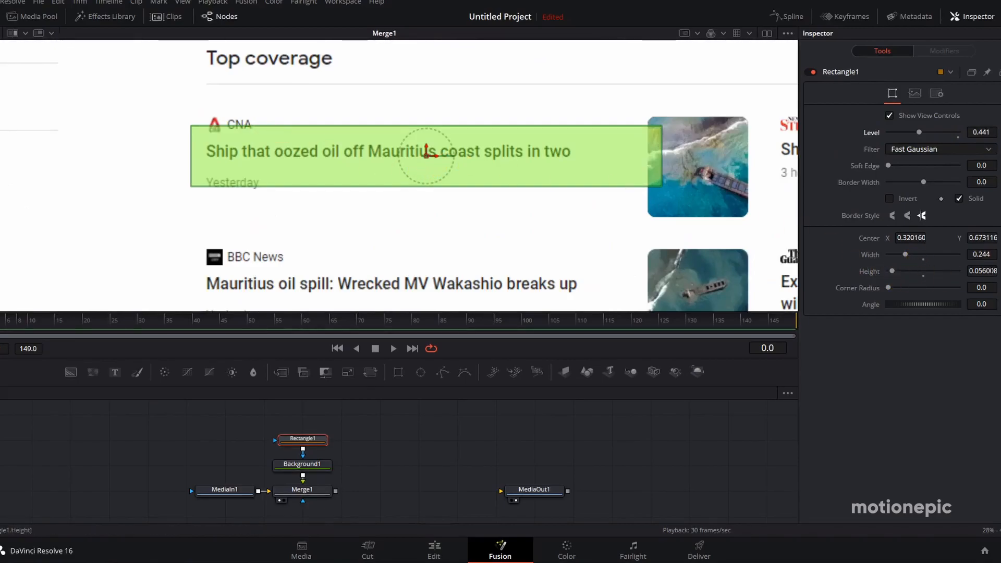
{"action": "left_click_drag", "start_coordinate": [987, 268], "coordinate": [970, 265]}
{"action": "left_click_drag", "start_coordinate": [427, 147], "coordinate": [427, 142]}
{"action": "left_click_drag", "start_coordinate": [905, 254], "coordinate": [900, 255]}
{"action": "left_click_drag", "start_coordinate": [435, 151], "coordinate": [384, 151]}
{"action": "left_click_drag", "start_coordinate": [977, 254], "coordinate": [984, 253]}
{"action": "left_click_drag", "start_coordinate": [388, 151], "coordinate": [399, 152]}
{"action": "left_click_drag", "start_coordinate": [980, 253], "coordinate": [987, 254]}
{"action": "left_click_drag", "start_coordinate": [398, 151], "coordinate": [405, 152]}
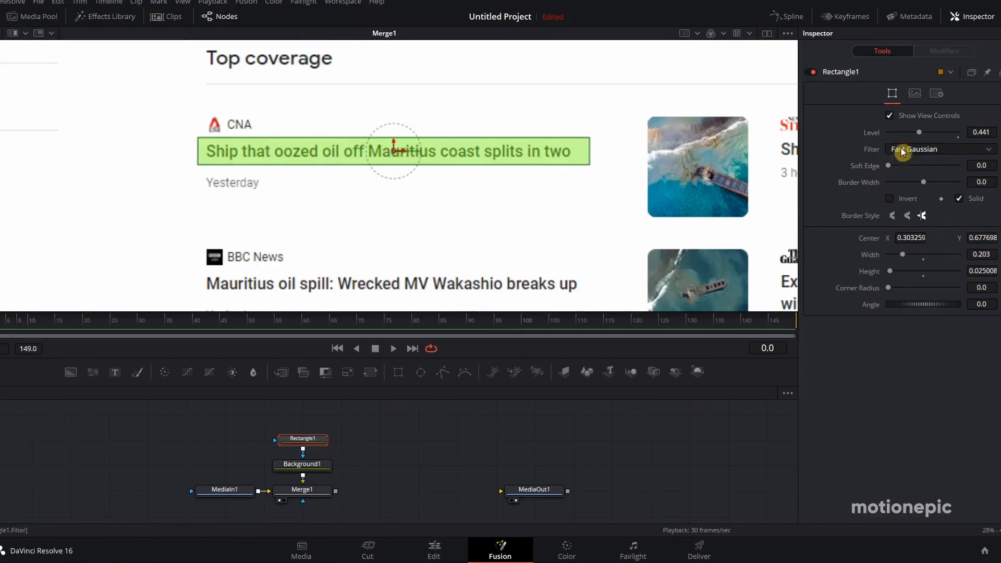
Restore the rectangle mask's level to 1.0 and set Merge1's apply mode to Multiply.
{"action": "left_click_drag", "start_coordinate": [921, 133], "coordinate": [960, 132]}
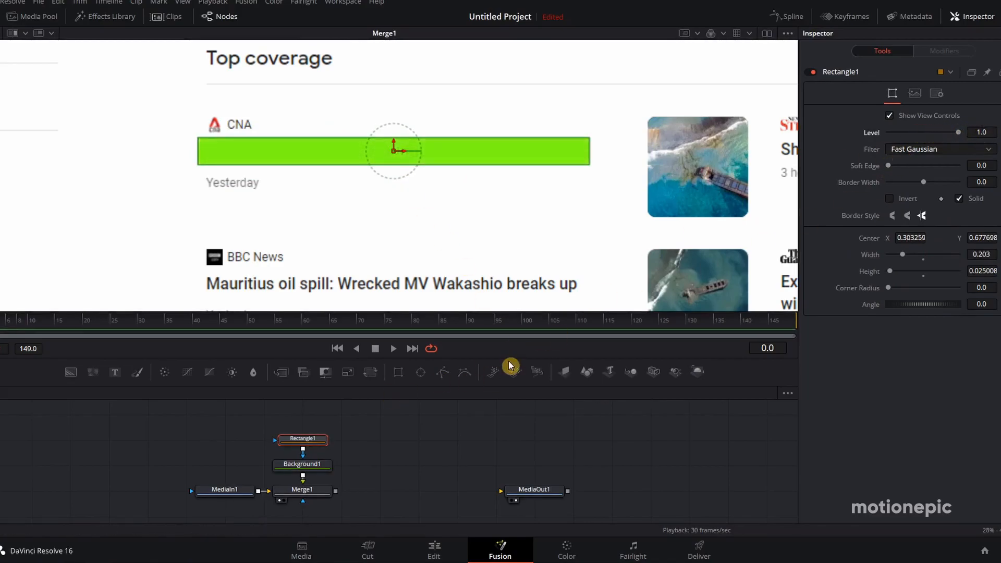
{"action": "left_click", "coordinate": [307, 490]}
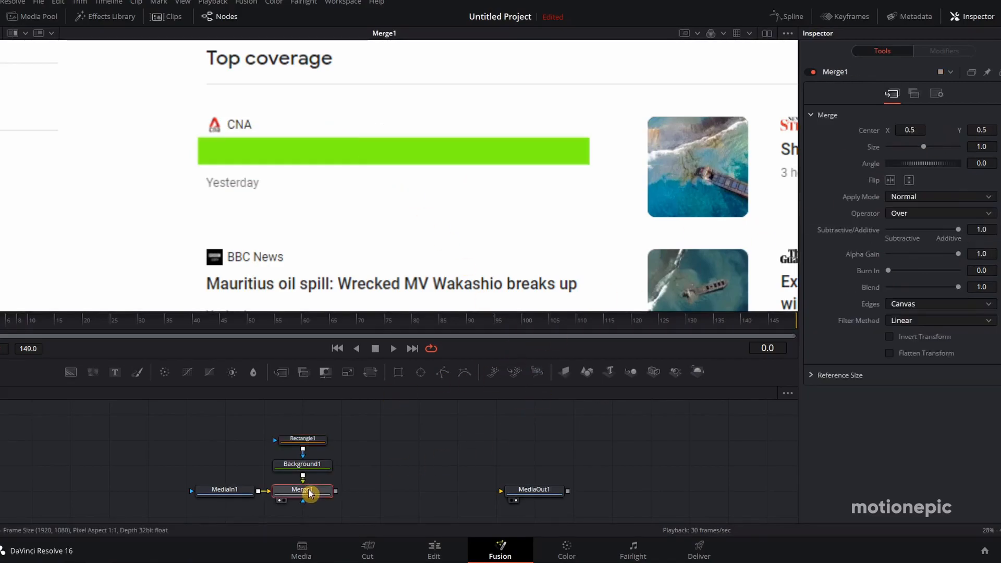
{"action": "left_click", "coordinate": [908, 198]}
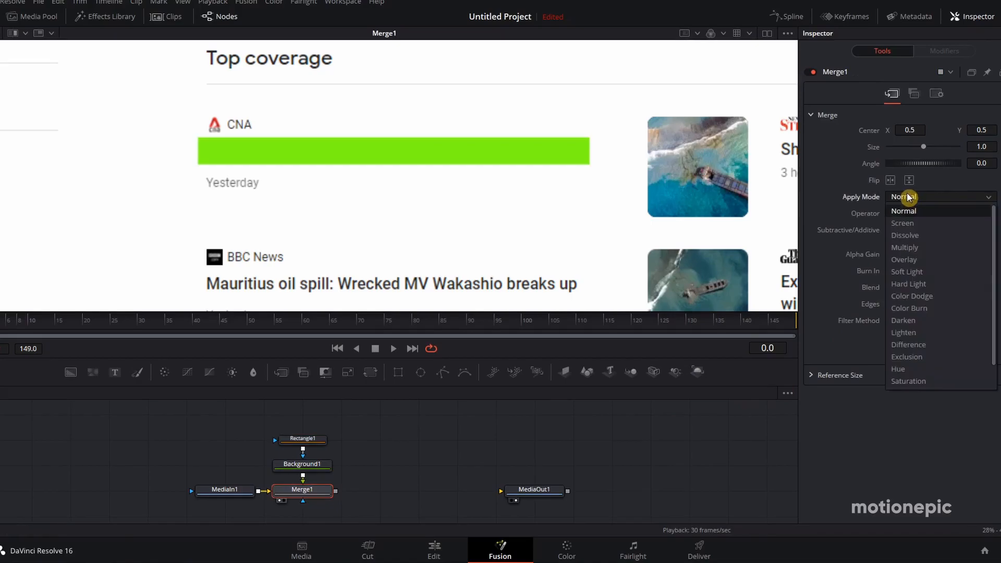
{"action": "left_click", "coordinate": [904, 247]}
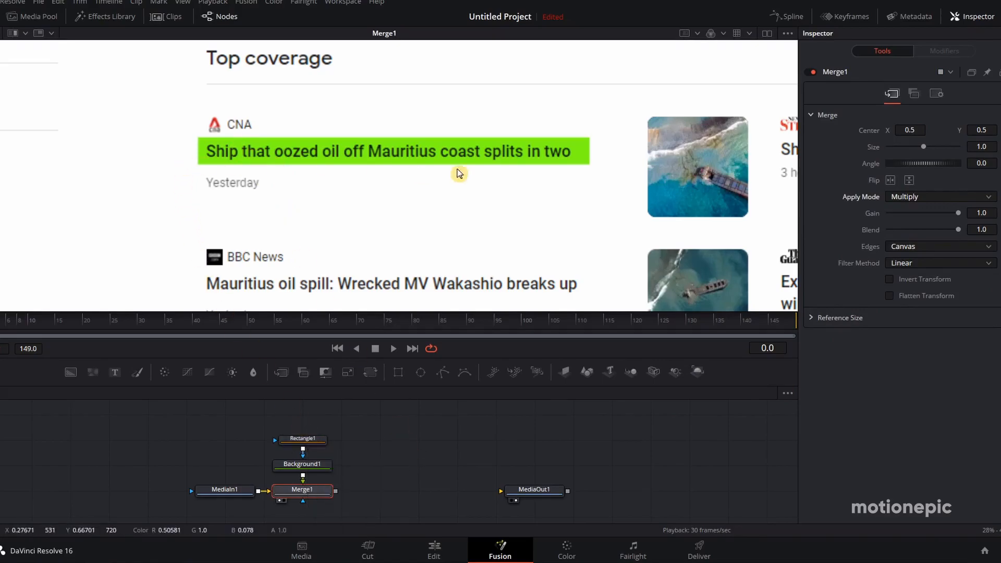
Insert a copy of the rectangle mask between Rectangle1 and Background1, and keyframe the copy's center at frame 30.
{"action": "mouse_move", "coordinate": [305, 440]}
{"action": "left_mouse_down"}
{"action": "mouse_move", "coordinate": [307, 414]}
{"action": "mouse_move", "coordinate": [310, 428]}
{"action": "left_mouse_up"}
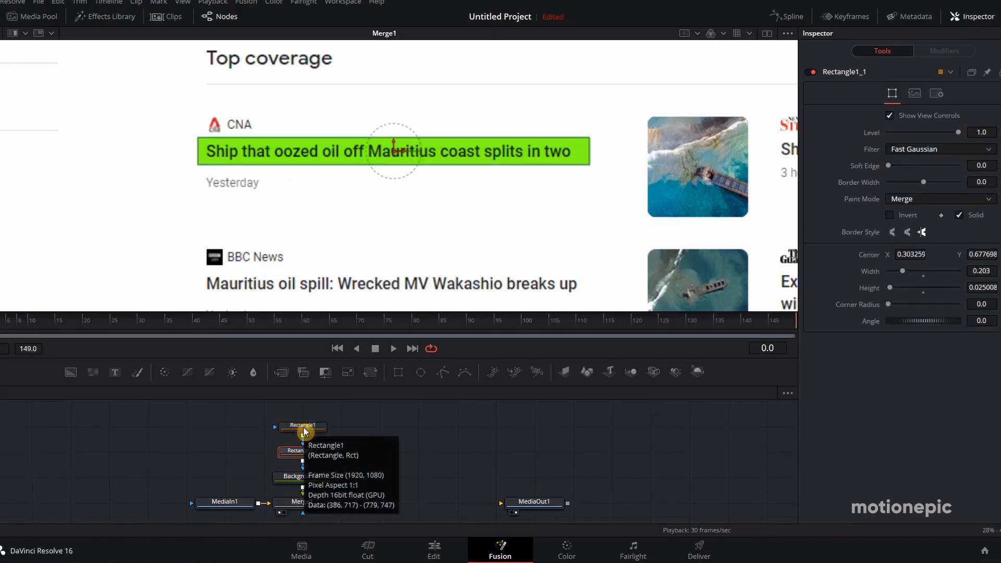
{"action": "key", "text": "ctrl+v"}
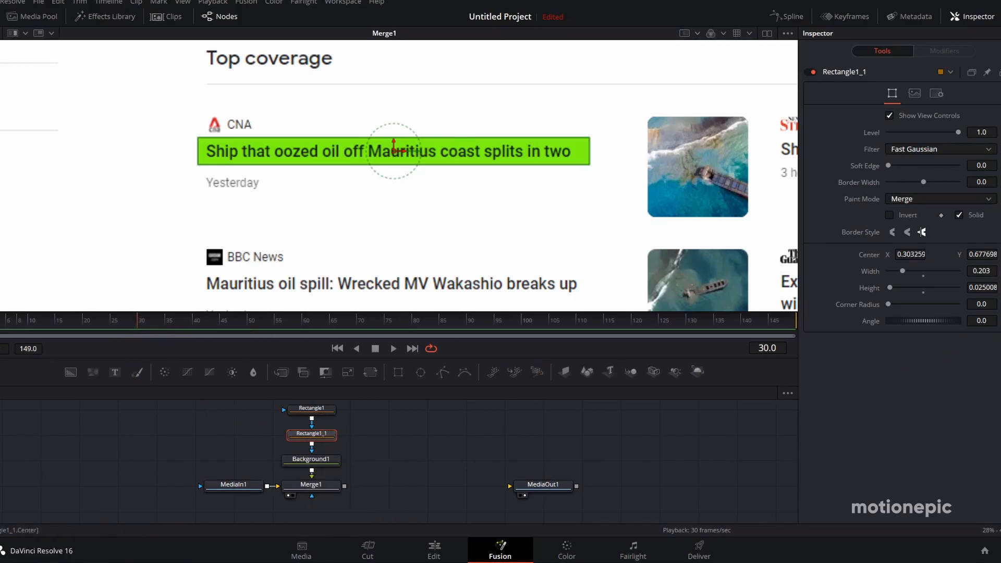
{"action": "left_click", "coordinate": [1000, 255]}
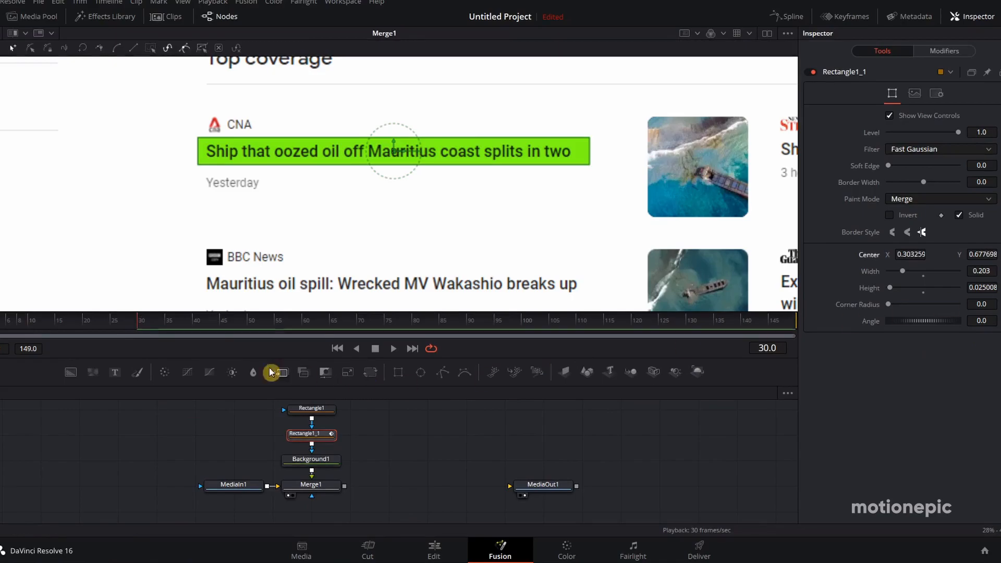
At frame 0, move Rectangle1_1 just left of the headline to center X about 0.099, and set its paint mode to Multiply.
{"action": "left_click_drag", "start_coordinate": [139, 328], "coordinate": [38, 332]}
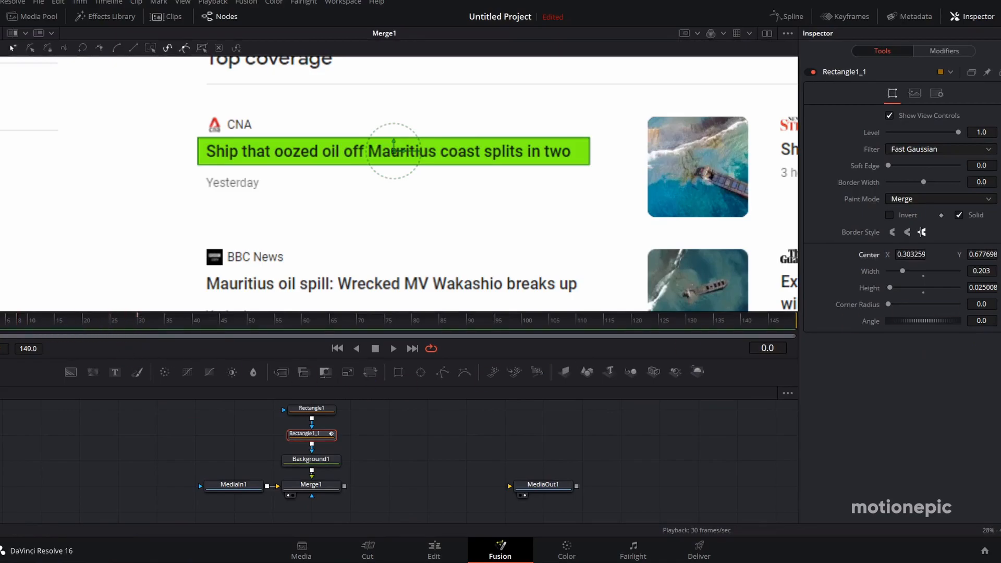
{"action": "left_click_drag", "start_coordinate": [405, 152], "coordinate": [12, 159]}
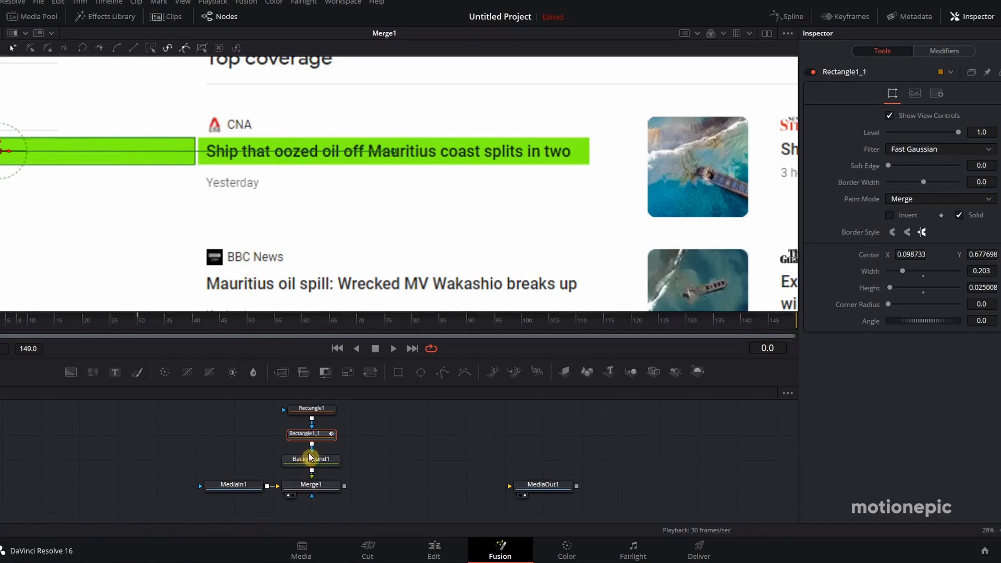
{"action": "left_click", "coordinate": [904, 199]}
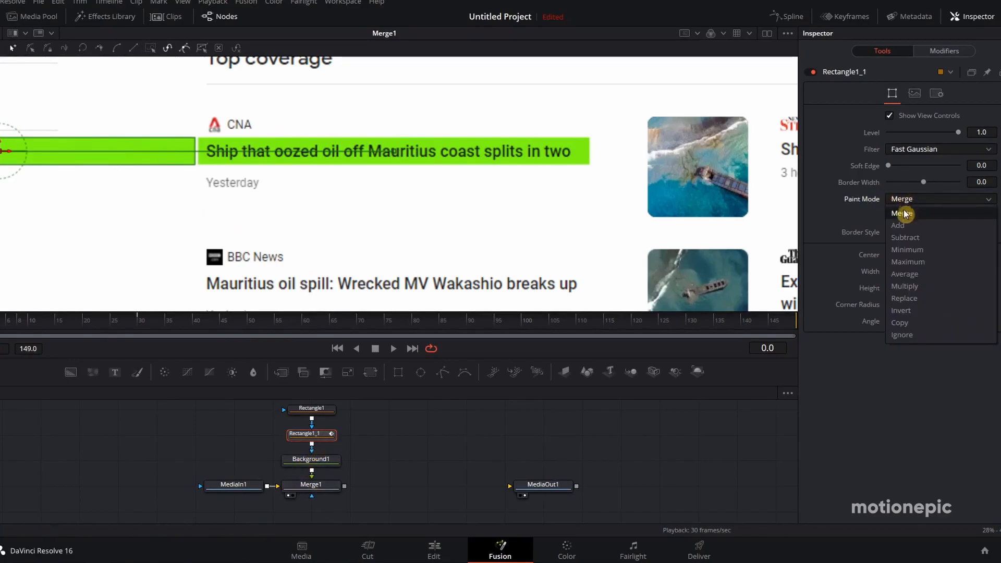
{"action": "left_click", "coordinate": [908, 286]}
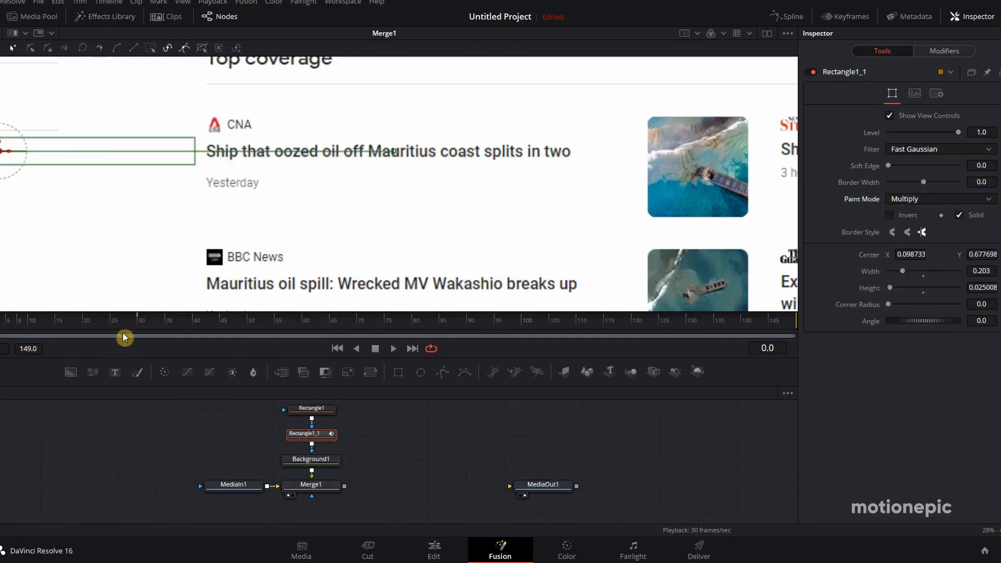
{"action": "left_click_drag", "start_coordinate": [3, 324], "coordinate": [138, 325]}
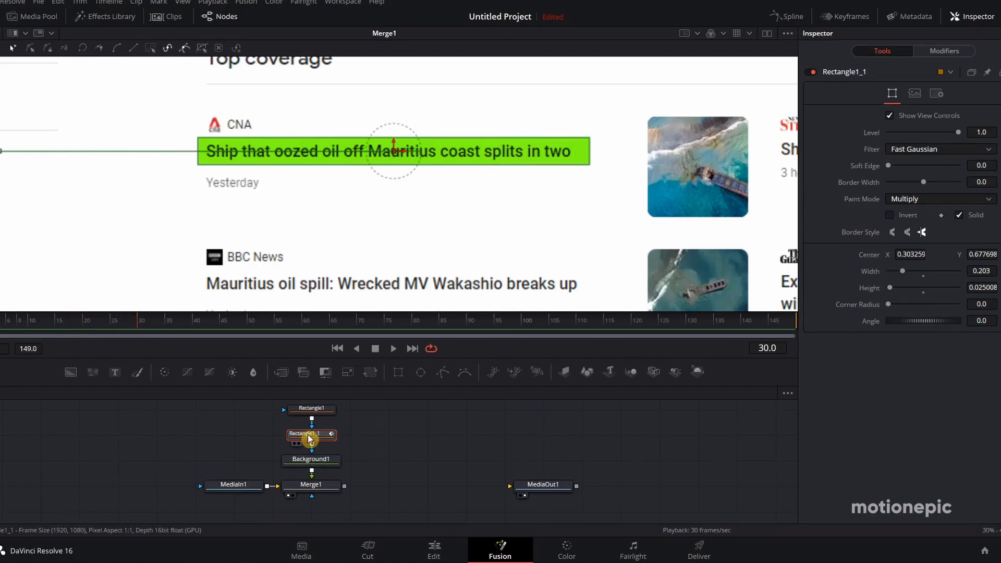
Open Rectangle1_1's Displacement curve in the spline editor, fit it to the view and smooth its keyframes.
{"action": "left_click", "coordinate": [787, 16]}
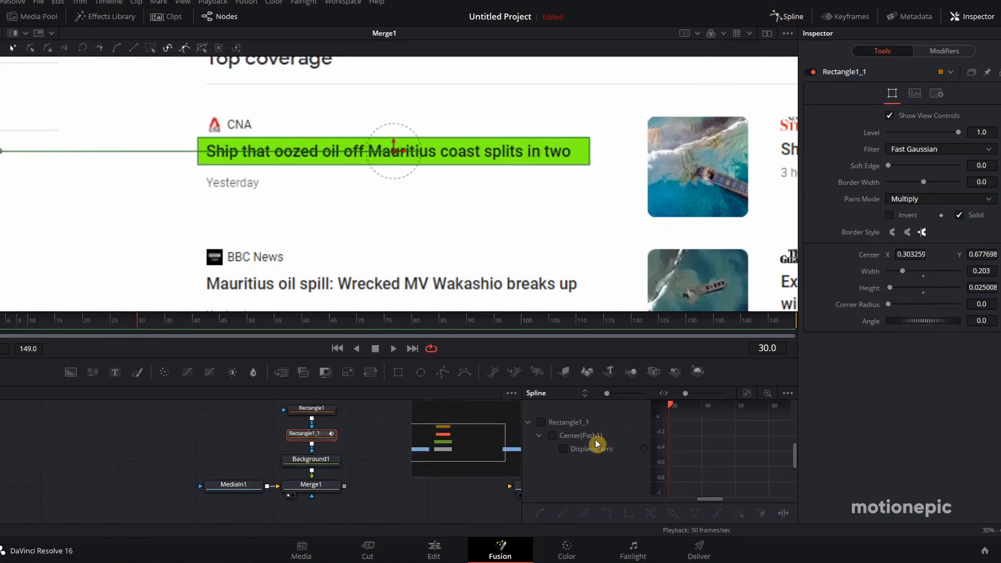
{"action": "left_click", "coordinate": [577, 451]}
{"action": "left_click", "coordinate": [748, 395]}
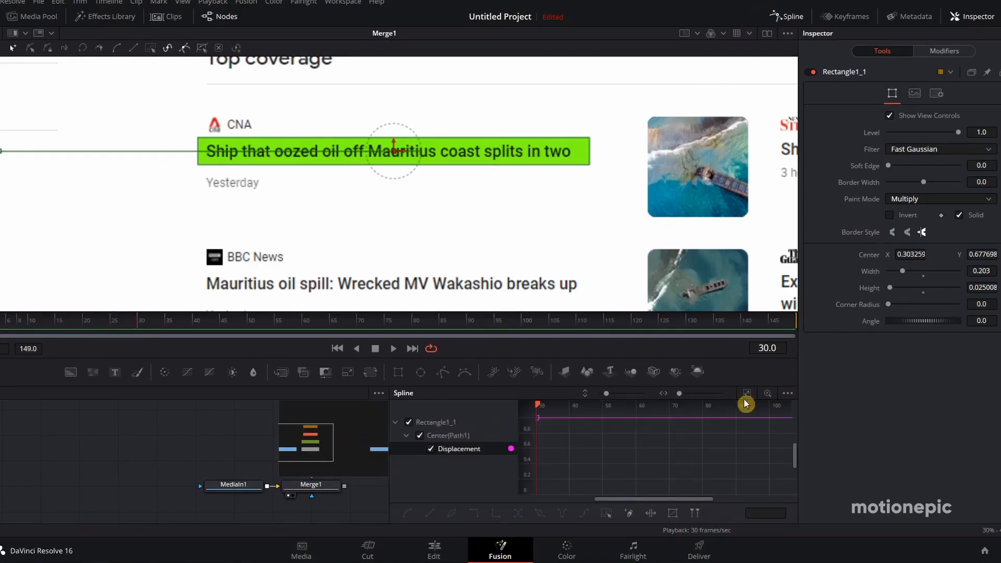
{"action": "left_click", "coordinate": [748, 398]}
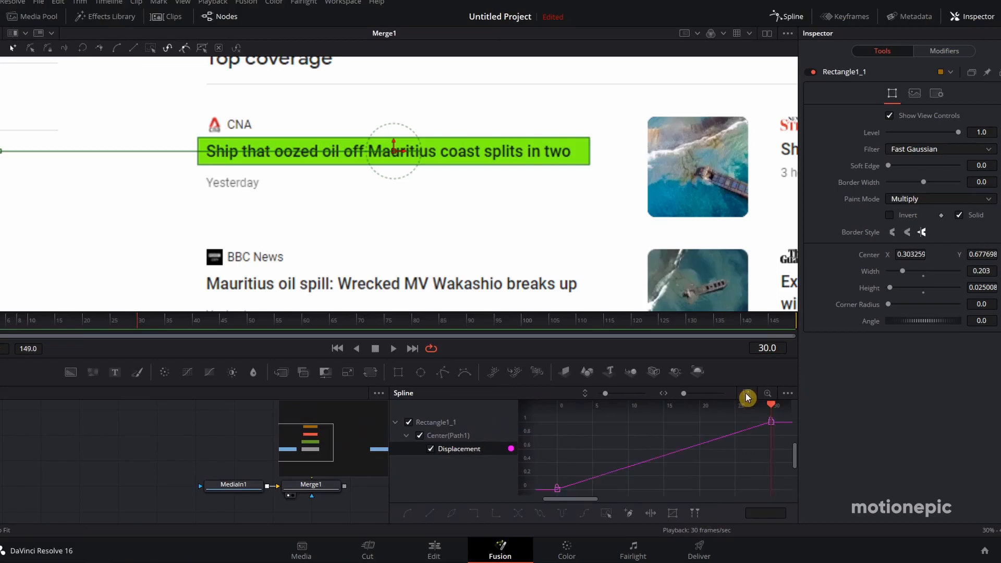
{"action": "left_click", "coordinate": [608, 517]}
{"action": "key", "text": "s"}
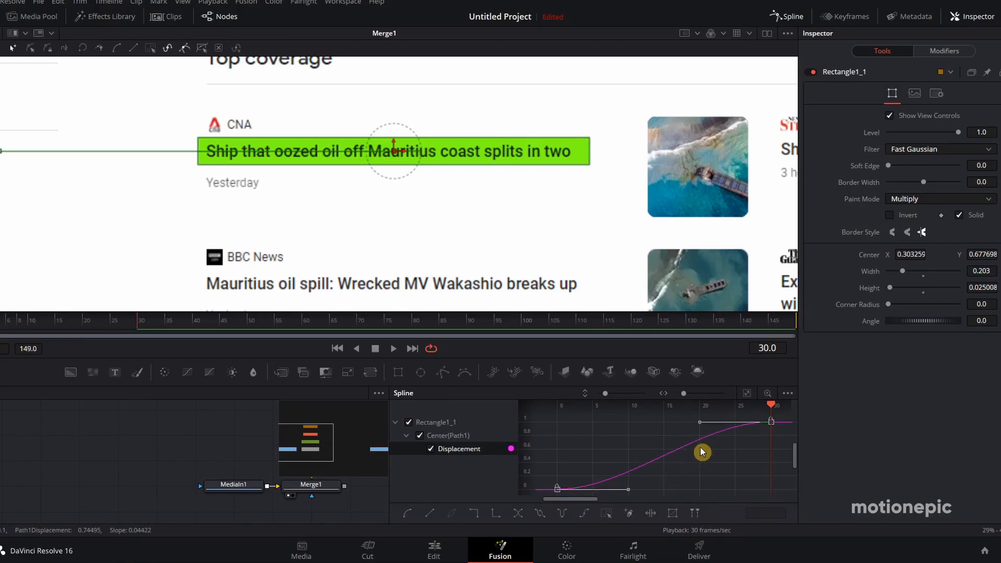
Set the end keyframe's ease in to 100, close the spline editor and play the highlight wipe from the start.
{"action": "key", "text": "t"}
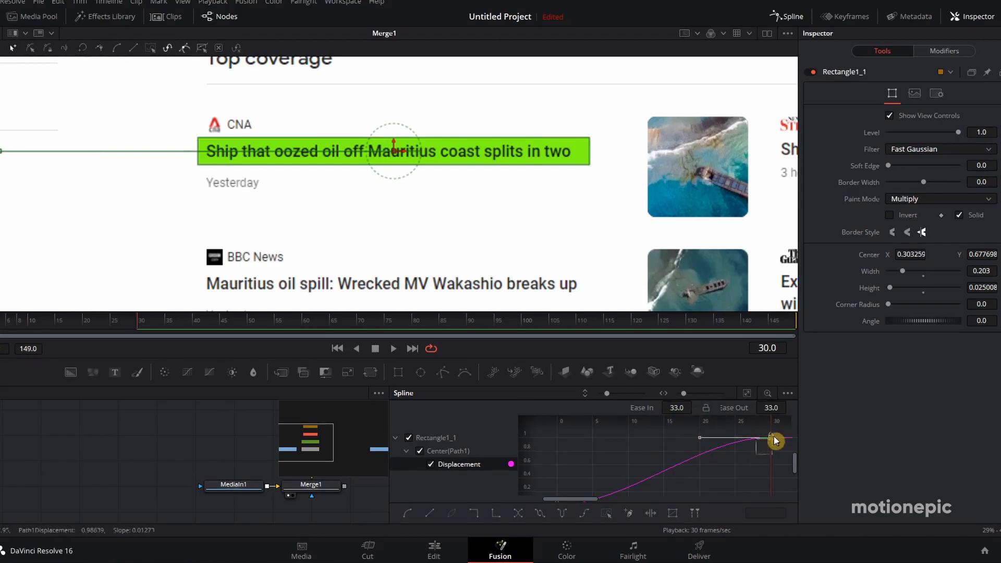
{"action": "left_click_drag", "start_coordinate": [676, 408], "coordinate": [713, 407]}
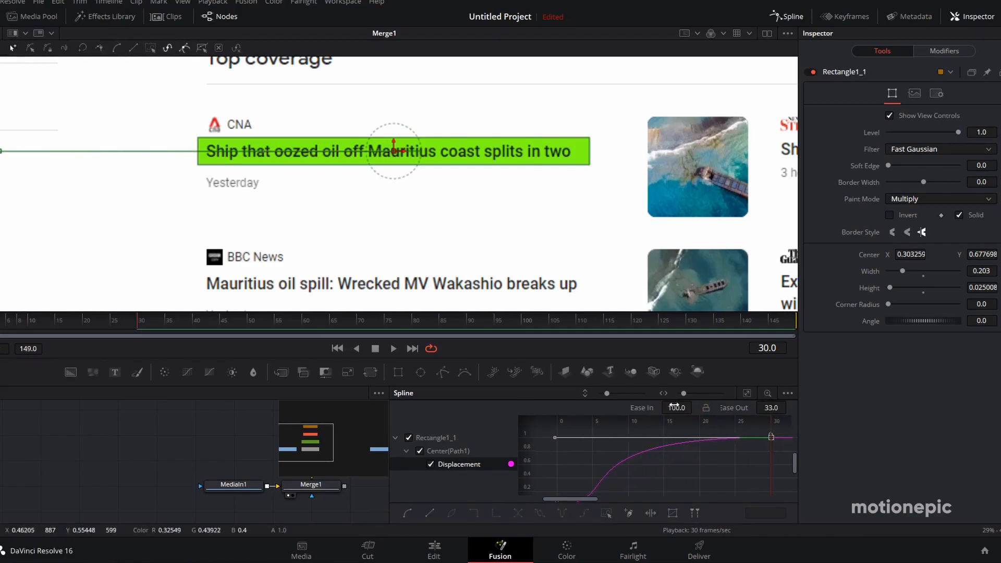
{"action": "left_click", "coordinate": [778, 14]}
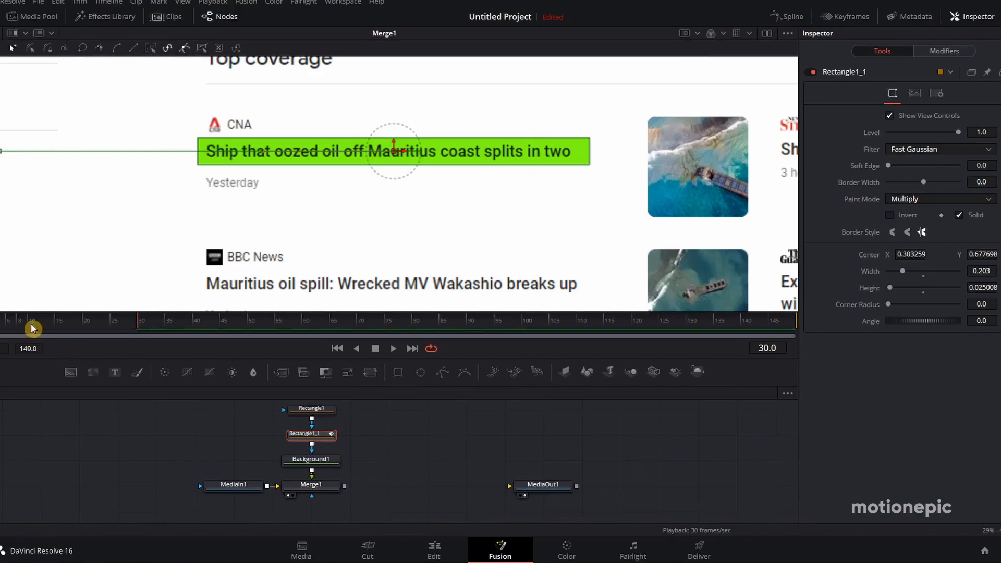
{"action": "left_click_drag", "start_coordinate": [29, 324], "coordinate": [0, 324]}
{"action": "left_click", "coordinate": [393, 353]}
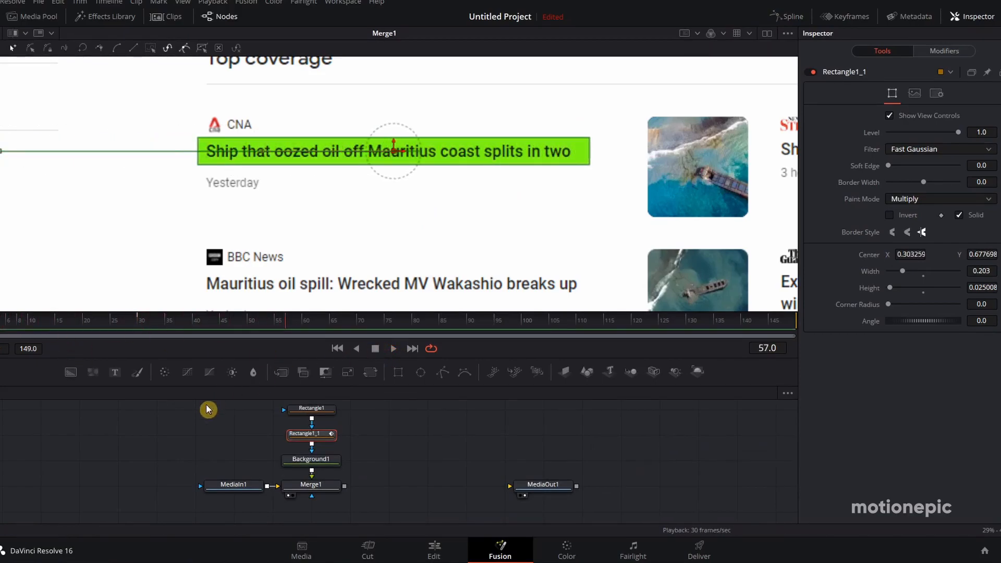
Add a second Merge node, Merge2, connected to the output of Merge1.
{"action": "scroll", "coordinate": [426, 471], "scroll_direction": "down", "scroll_amount": 2}
{"action": "left_click_drag", "start_coordinate": [382, 243], "coordinate": [386, 204]}
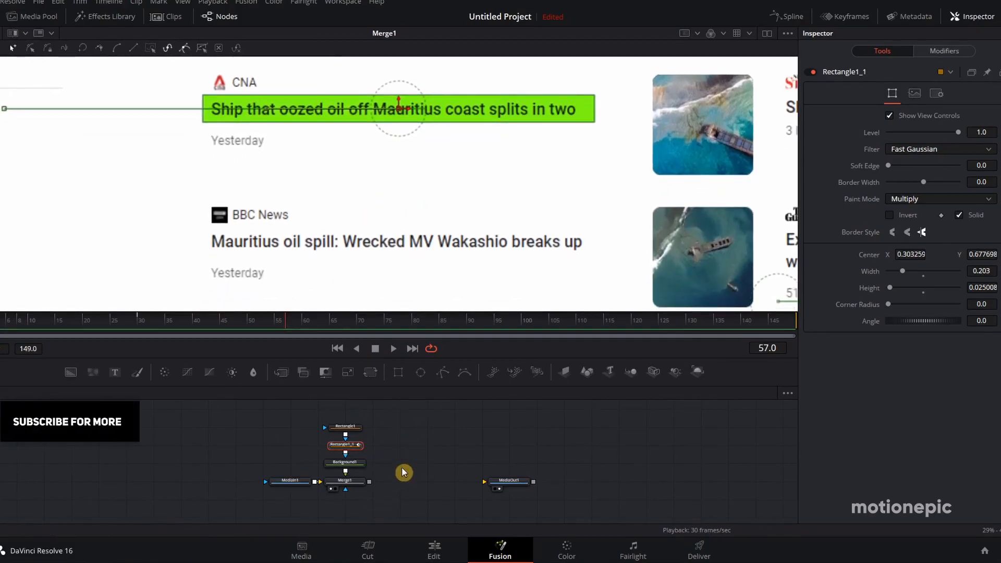
{"action": "scroll", "coordinate": [393, 476], "scroll_direction": "up", "scroll_amount": 2}
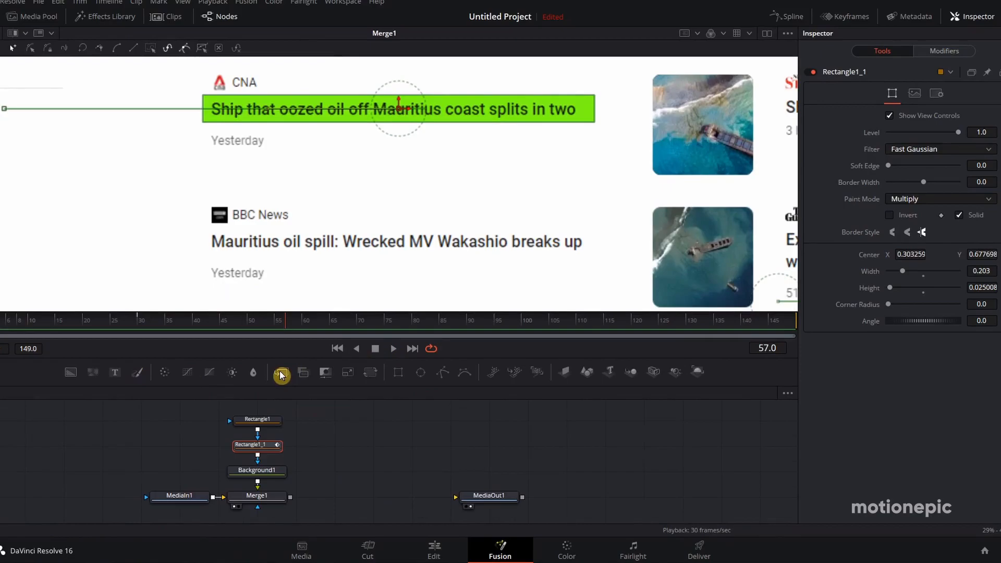
{"action": "left_click_drag", "start_coordinate": [345, 497], "coordinate": [306, 492]}
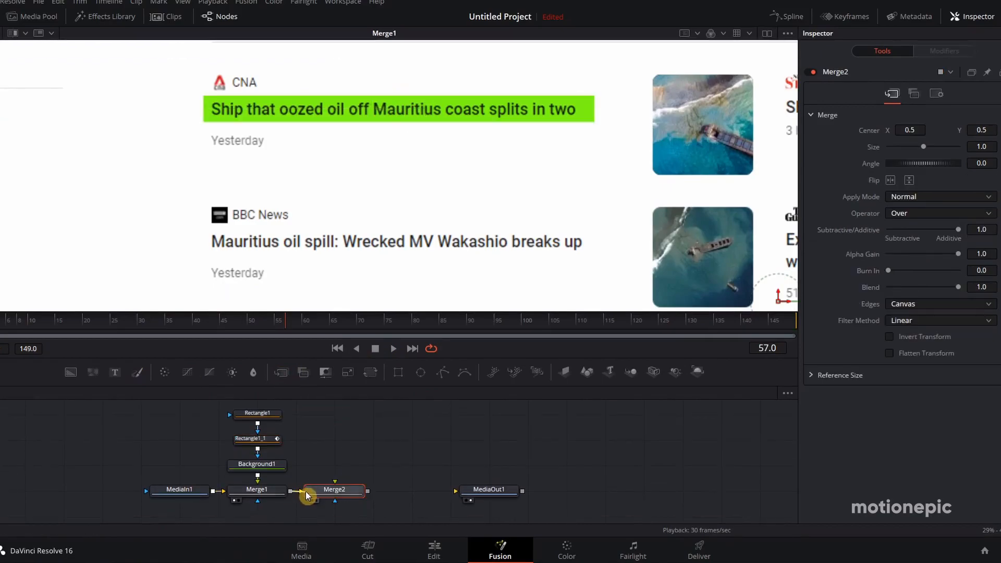
Duplicate Background1 with its two rectangle masks, connect the copy to Merge2 as foreground and view Merge2.
{"action": "left_click_drag", "start_coordinate": [306, 407], "coordinate": [263, 471]}
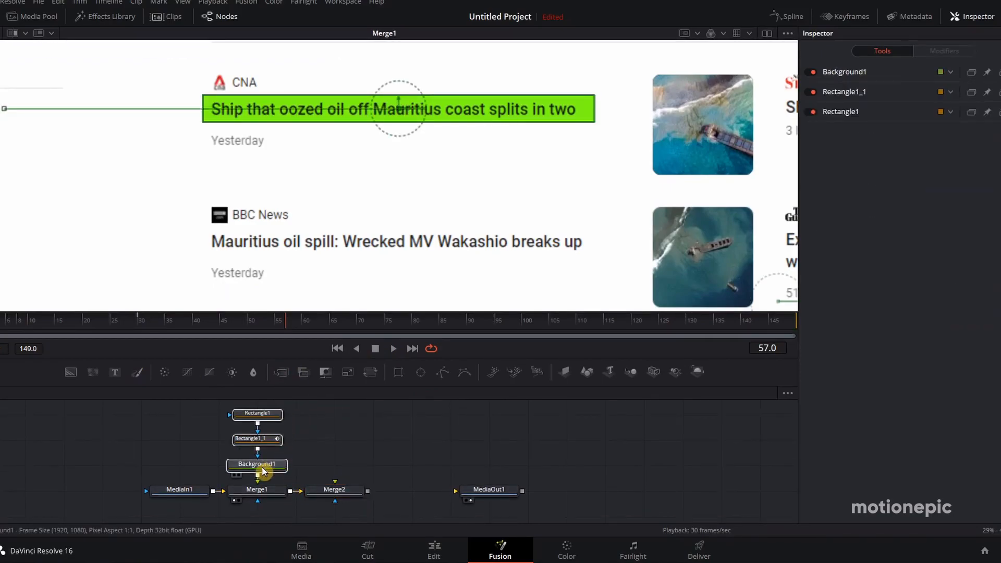
{"action": "key", "text": "ctrl+c"}
{"action": "left_click", "coordinate": [334, 450]}
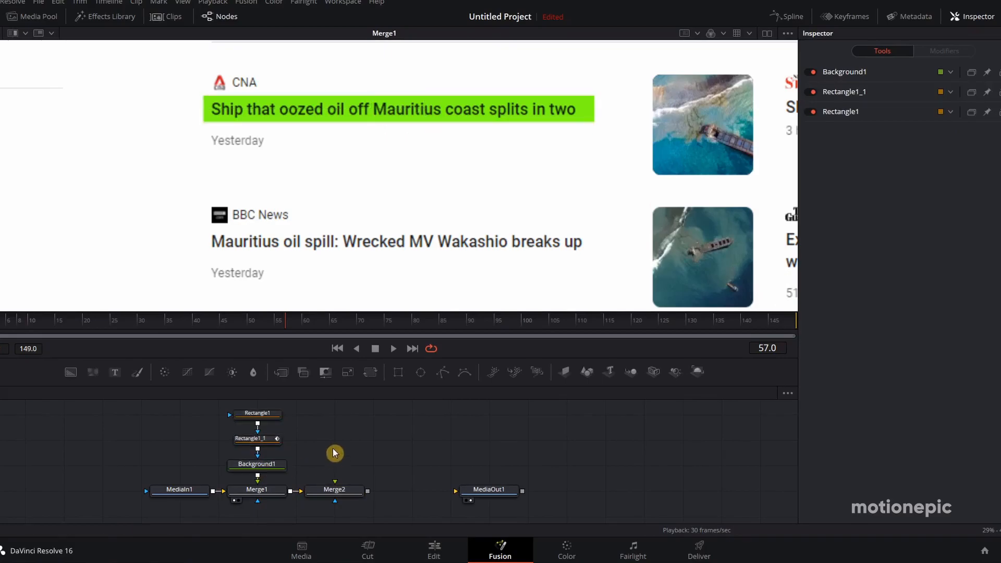
{"action": "key", "text": "ctrl+v"}
{"action": "left_click_drag", "start_coordinate": [344, 469], "coordinate": [438, 190]}
{"action": "left_click", "coordinate": [355, 491]}
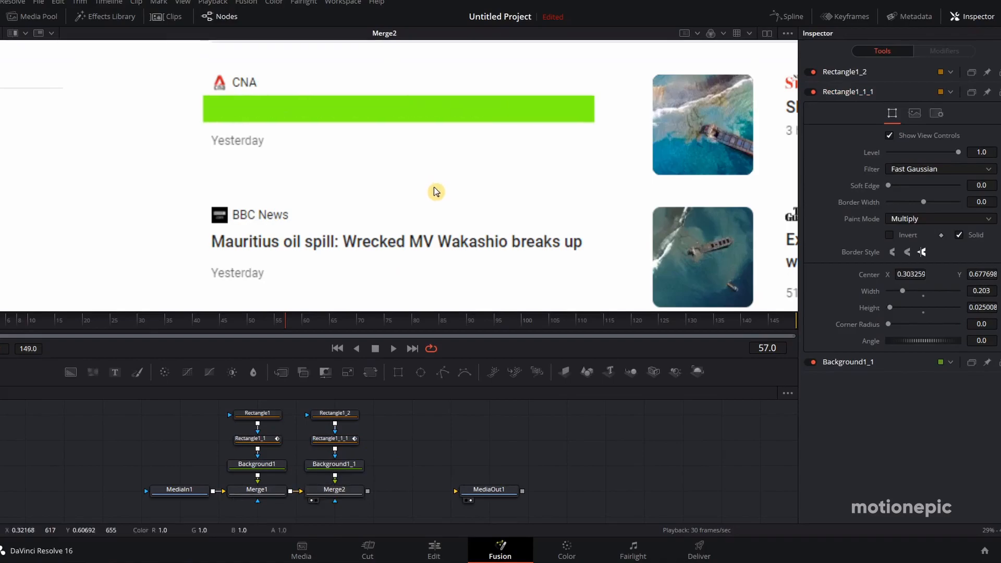
Move Rectangle1_1_1 onto the BBC News headline at frame 30, and set its center Y at frame 0 to 0.556008.
{"action": "left_click", "coordinate": [337, 439]}
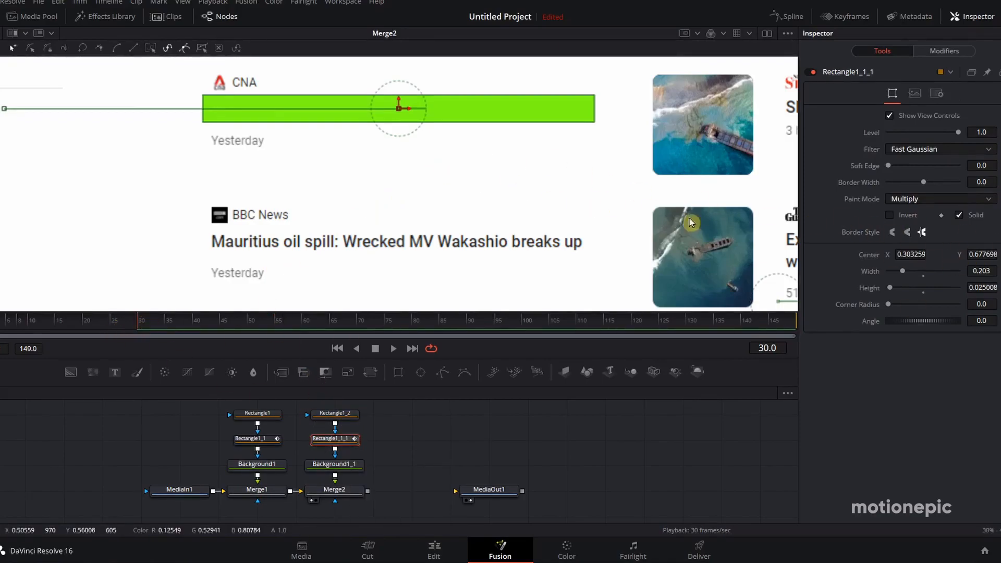
{"action": "left_click_drag", "start_coordinate": [399, 101], "coordinate": [389, 235]}
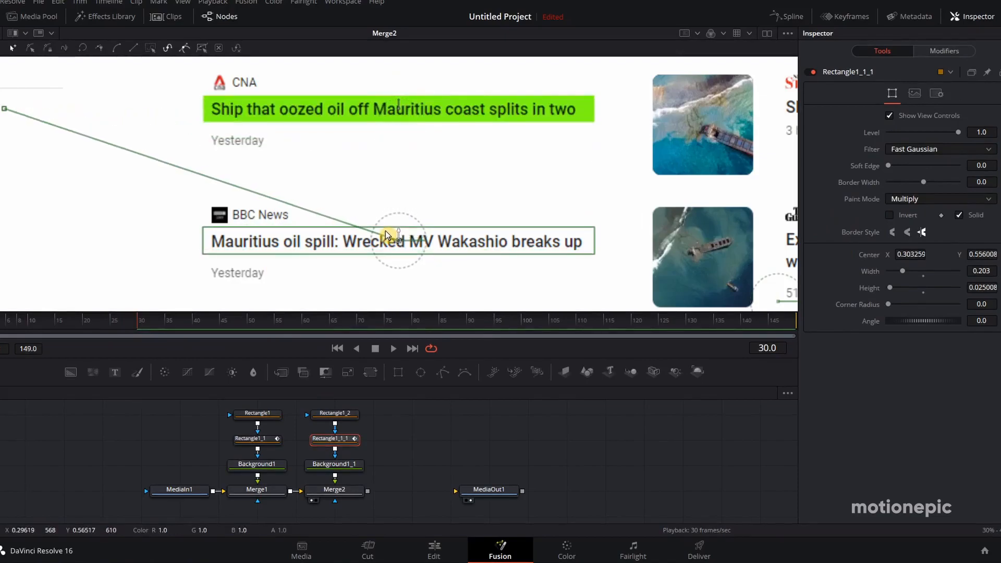
{"action": "left_click", "coordinate": [982, 254]}
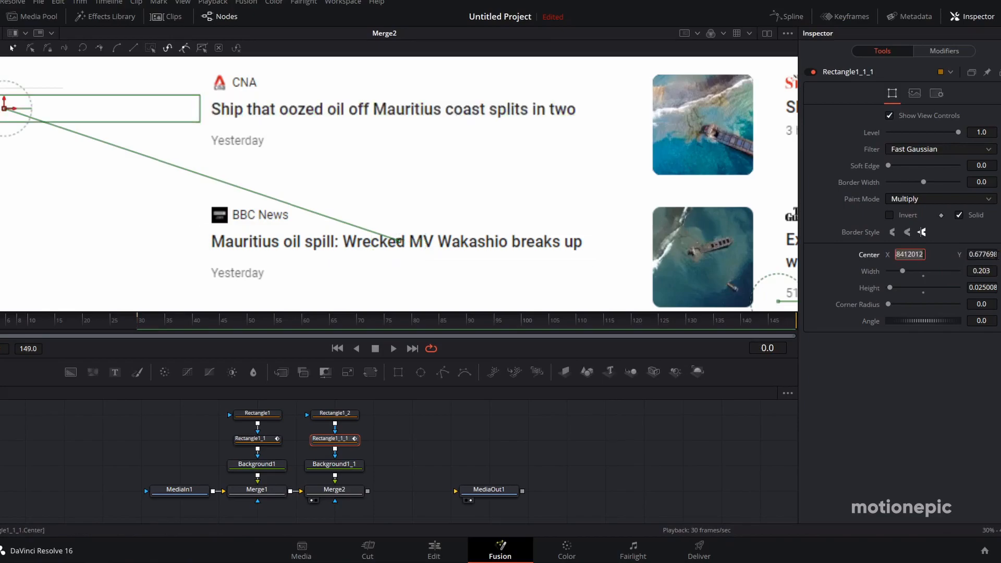
{"action": "key", "text": "Tab"}
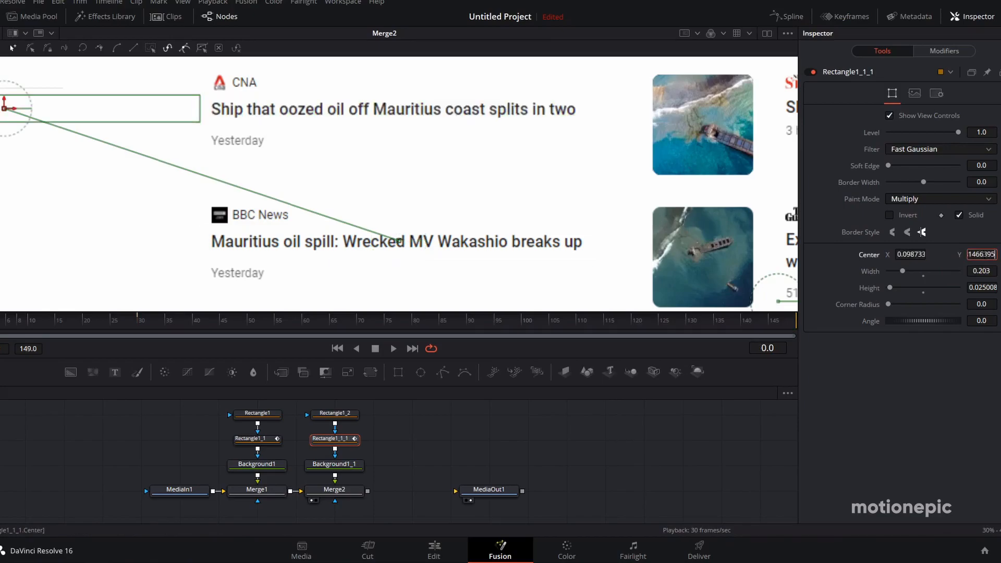
{"action": "key", "text": "Tab"}
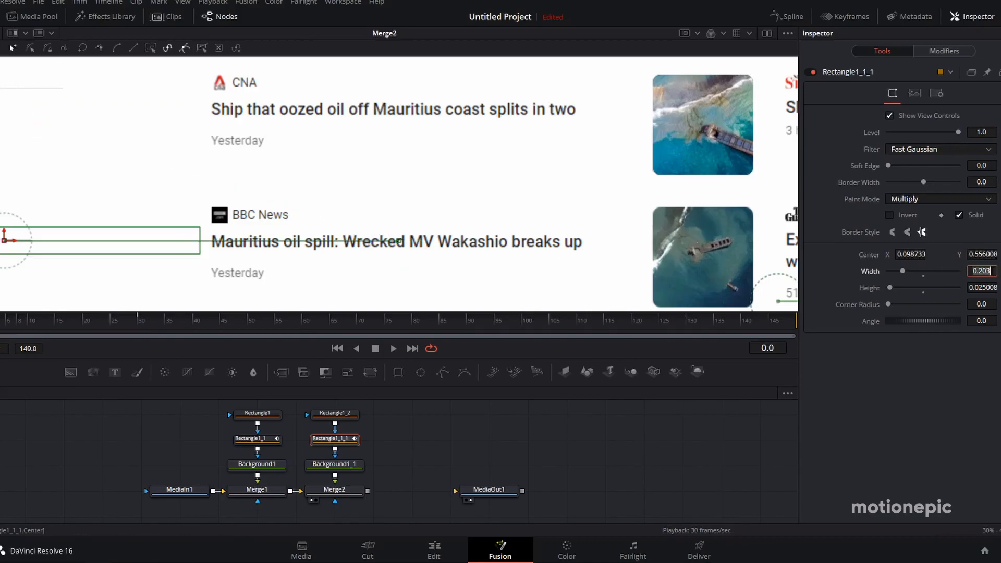
Align Rectangle1_2 with the BBC News headline by giving it the same center Y as Rectangle1_1_1.
{"action": "left_click", "coordinate": [332, 413]}
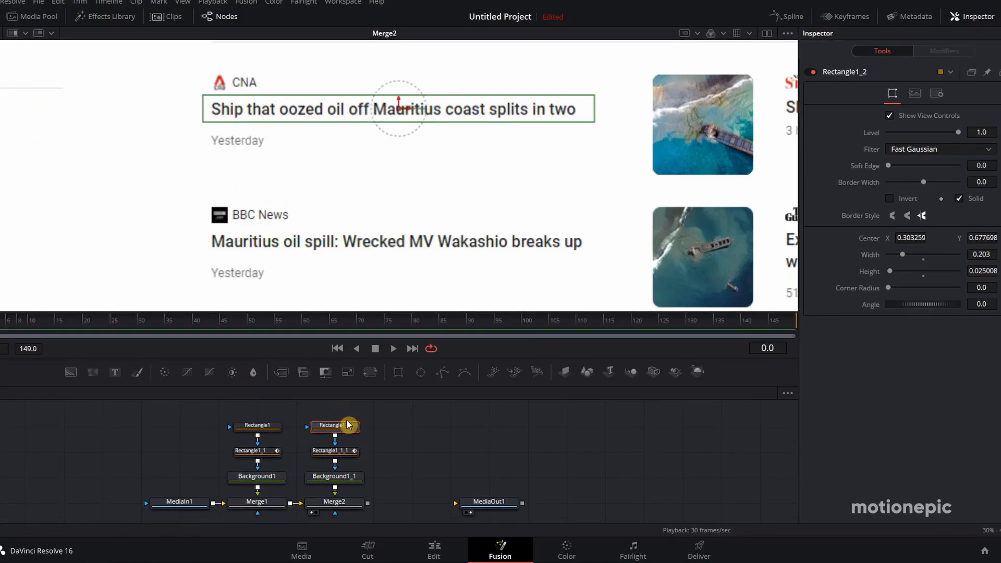
{"action": "key", "text": "Return"}
{"action": "mouse_move", "coordinate": [67, 323]}
{"action": "left_mouse_down"}
{"action": "mouse_move", "coordinate": [54, 324]}
{"action": "mouse_move", "coordinate": [77, 325]}
{"action": "left_mouse_up"}
Set Merge2's apply mode to Multiply and scrub the timeline to about frame 31 to check both highlights.
{"action": "left_click", "coordinate": [338, 501]}
{"action": "left_click", "coordinate": [933, 196]}
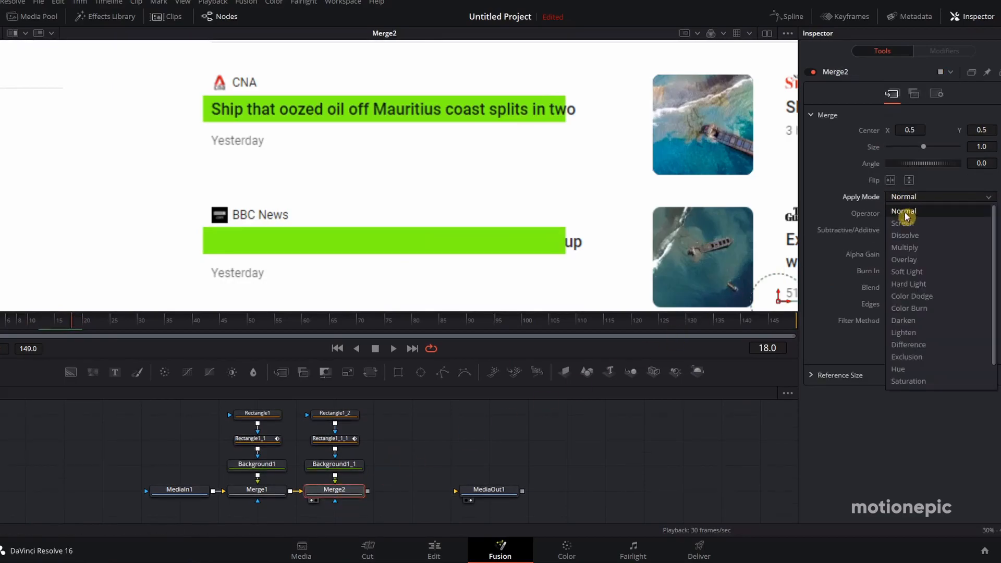
{"action": "left_click", "coordinate": [905, 245]}
{"action": "left_click_drag", "start_coordinate": [125, 320], "coordinate": [145, 329]}
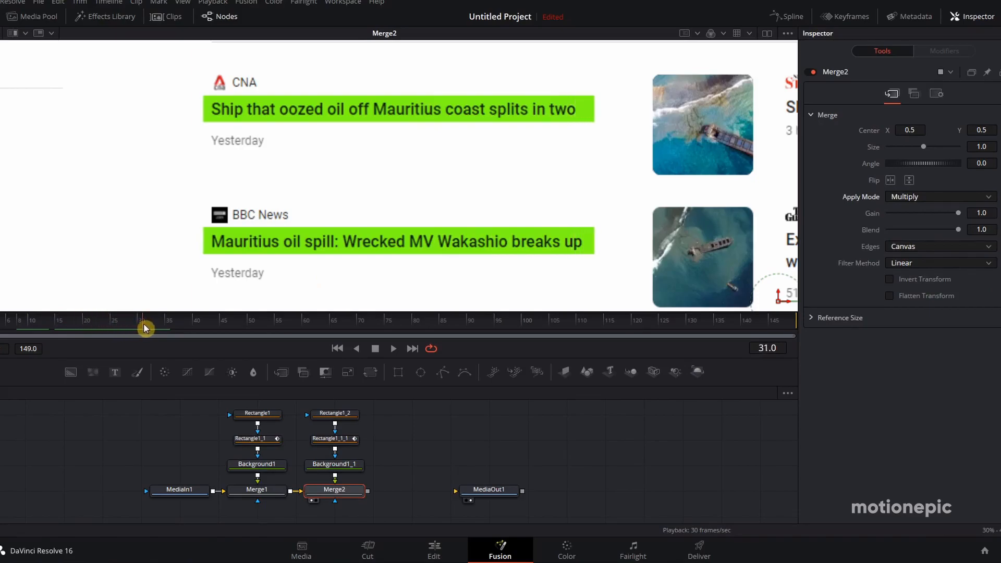
Shift both displacement keyframes of Rectangle1_1_1 in the spline editor so the second wipe starts at frame 31.
{"action": "left_click", "coordinate": [330, 439]}
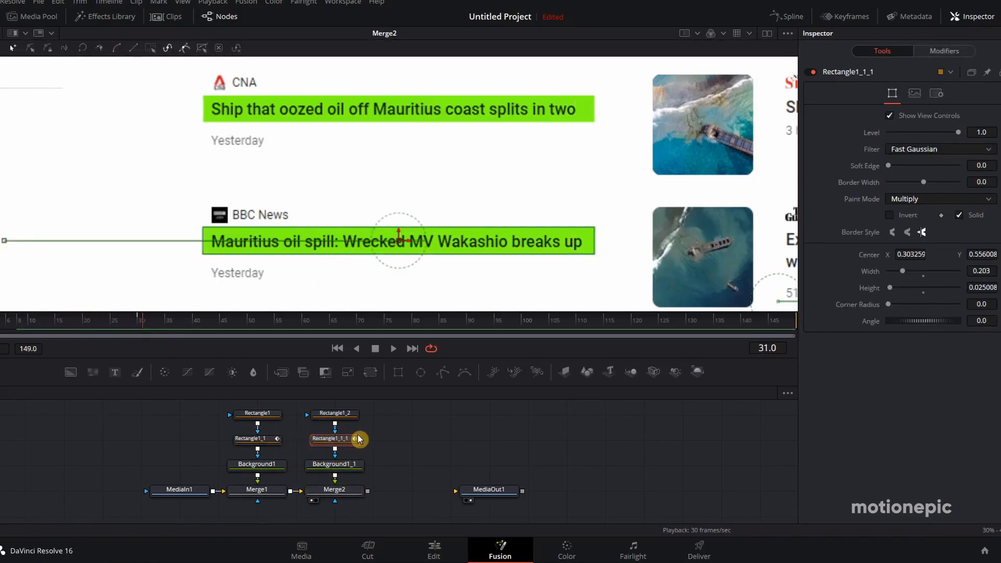
{"action": "left_click", "coordinate": [787, 16]}
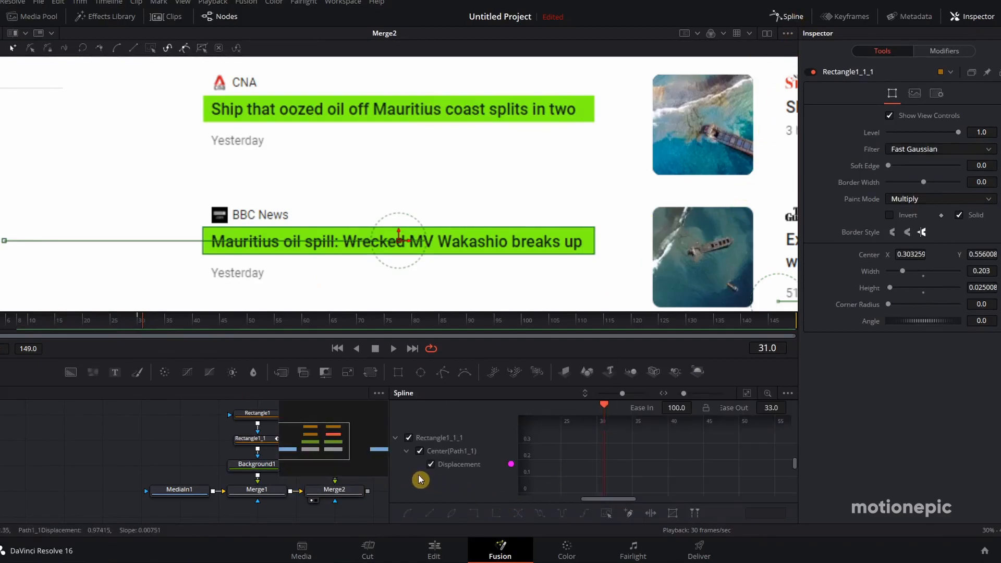
{"action": "left_click_drag", "start_coordinate": [389, 469], "coordinate": [330, 470]}
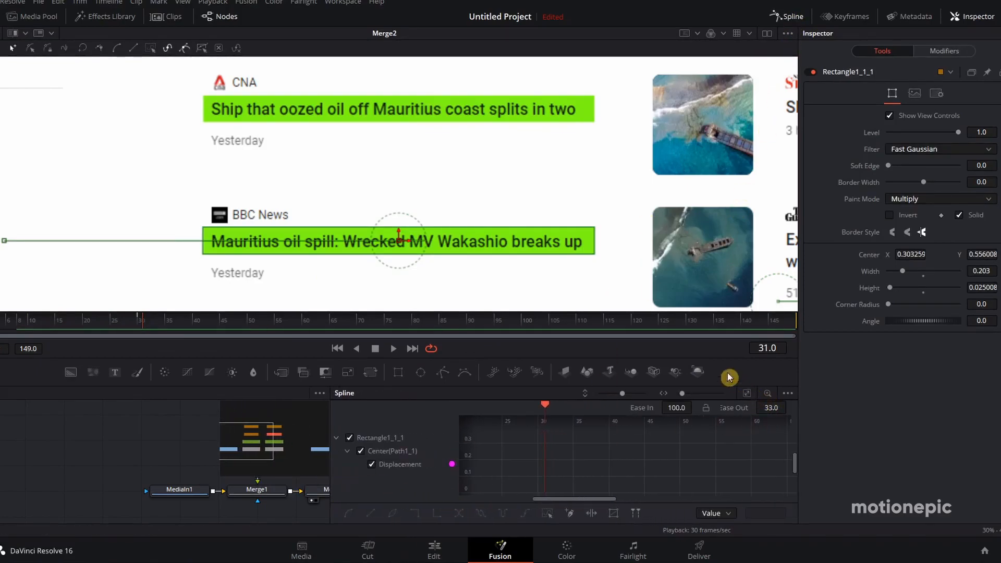
{"action": "left_click_drag", "start_coordinate": [507, 358], "coordinate": [508, 302]}
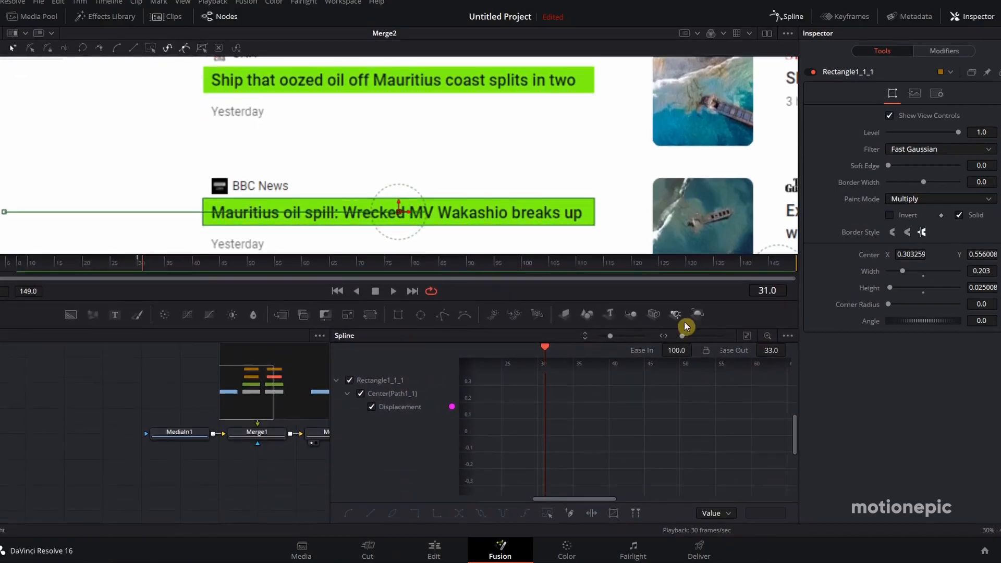
{"action": "left_click", "coordinate": [747, 336]}
{"action": "left_click_drag", "start_coordinate": [684, 335], "coordinate": [679, 338]}
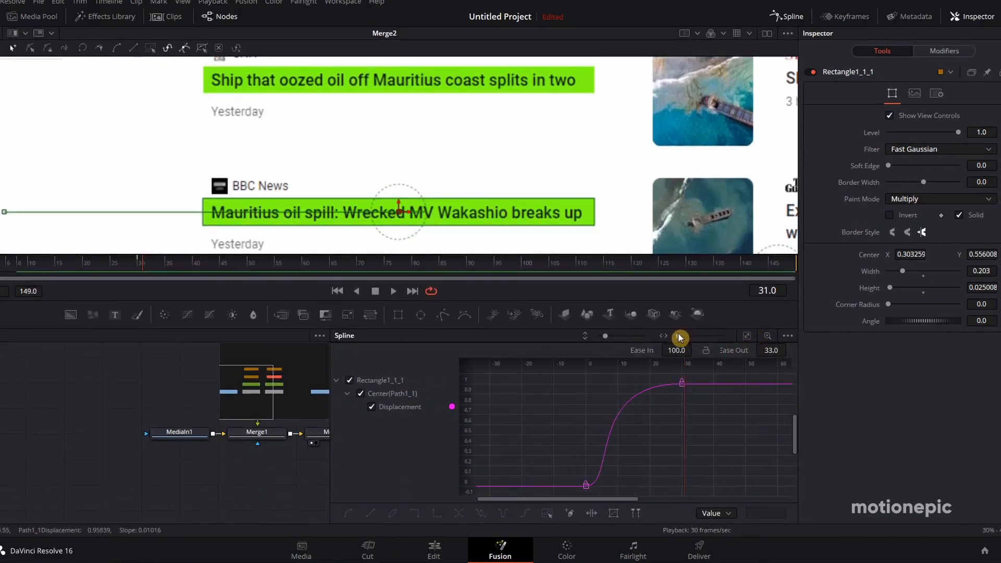
{"action": "left_click_drag", "start_coordinate": [699, 382], "coordinate": [681, 488]}
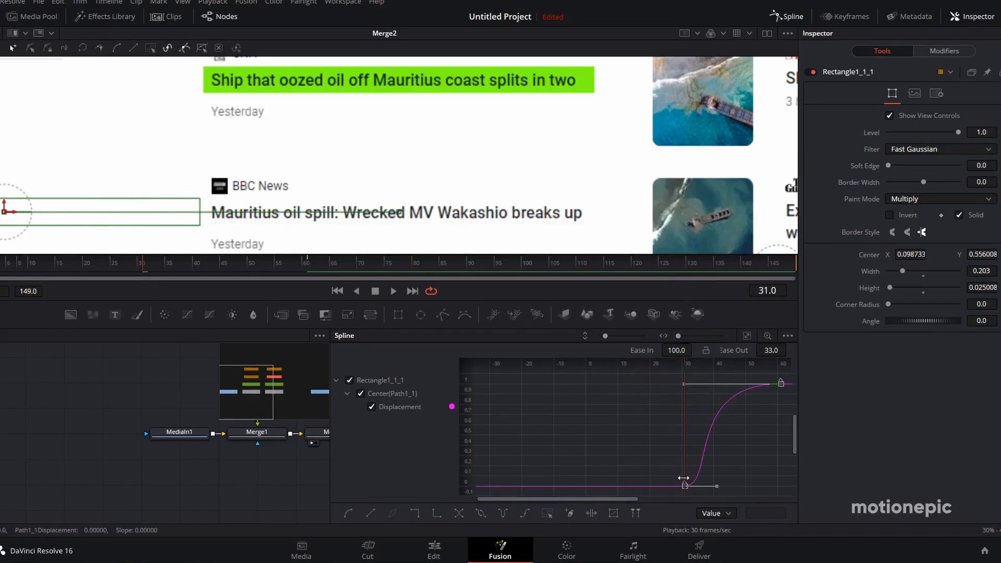
{"action": "left_click", "coordinate": [784, 17]}
Play the composition from frame 0 to check the timing of the two headline highlights.
{"action": "left_click_drag", "start_coordinate": [84, 267], "coordinate": [1, 267]}
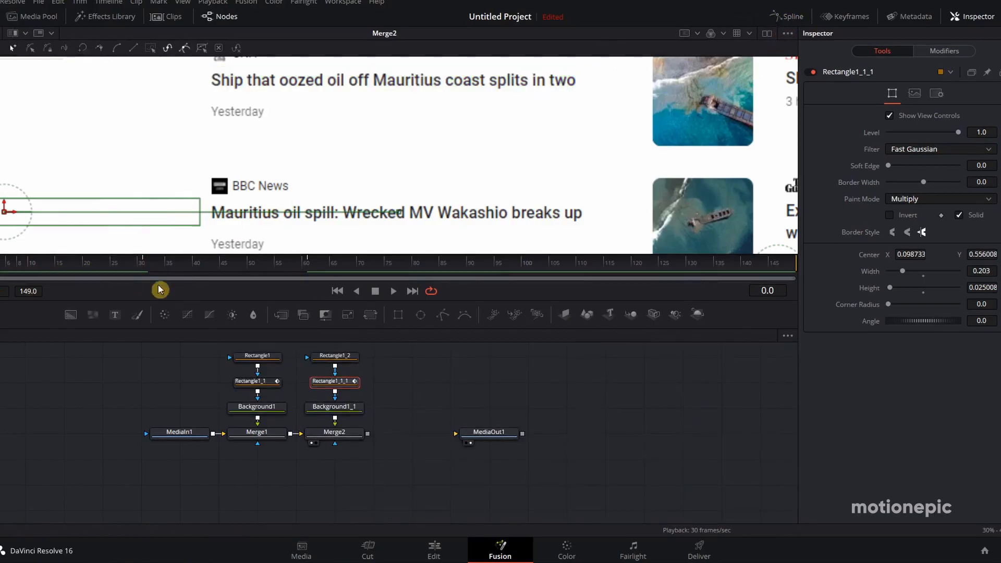
{"action": "left_click", "coordinate": [394, 292]}
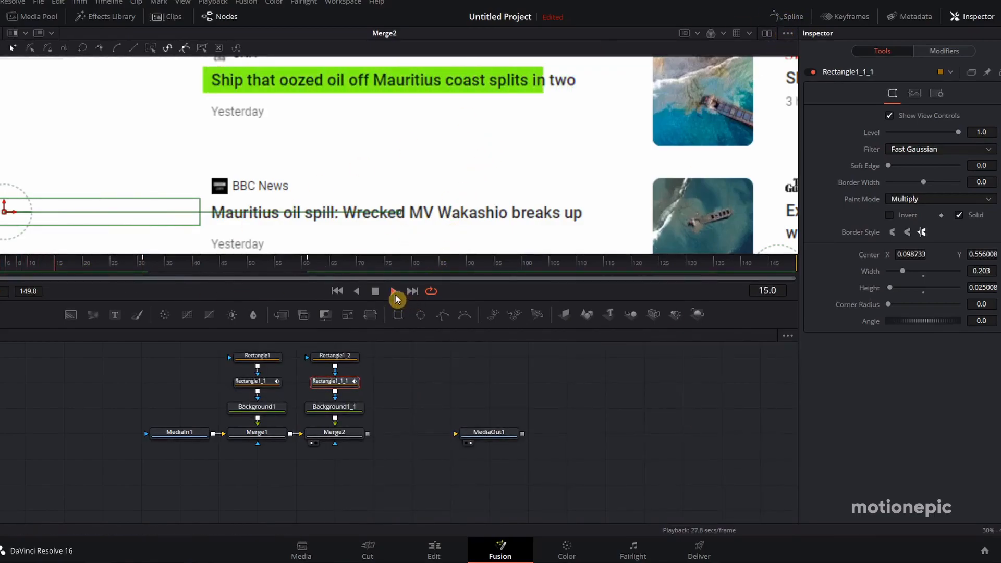
{"action": "left_click", "coordinate": [378, 293]}
Add a Transform node after Merge2, show it in the viewer and bring the whole news page into view.
{"action": "left_click_drag", "start_coordinate": [386, 442], "coordinate": [340, 432]}
{"action": "left_click_drag", "start_coordinate": [436, 420], "coordinate": [475, 420]}
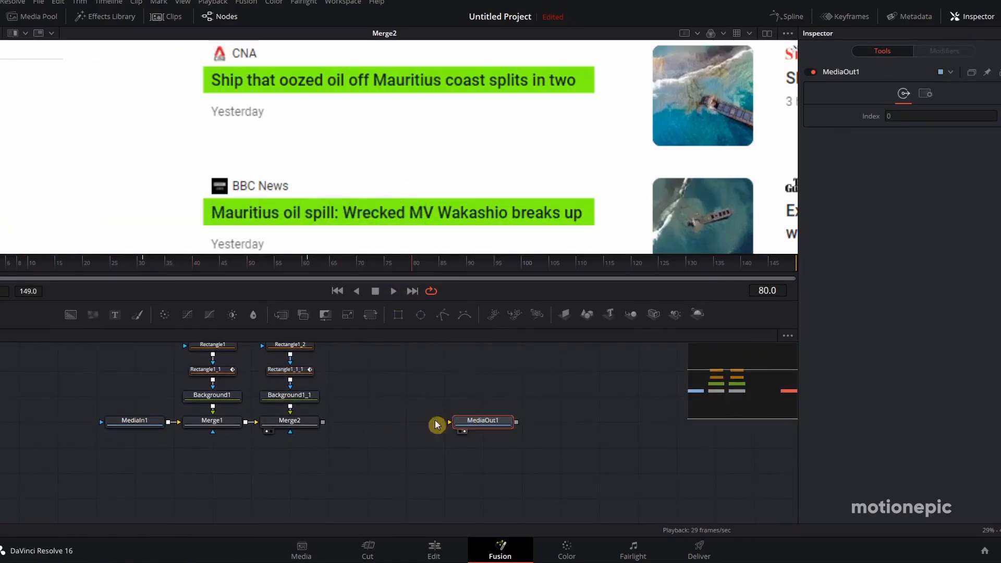
{"action": "left_click", "coordinate": [301, 420]}
{"action": "key", "text": "shift+space"}
{"action": "type", "text": "XF"}
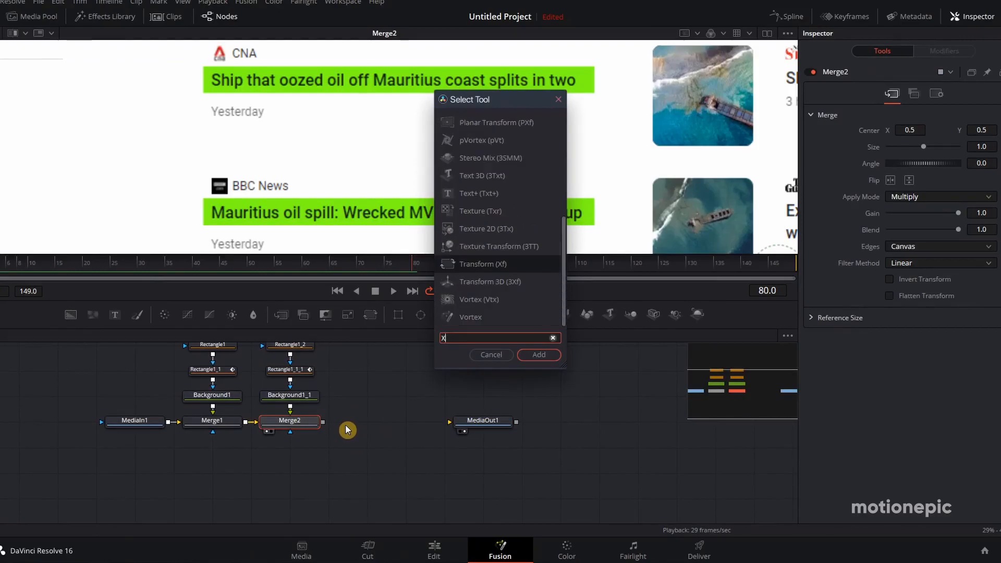
{"action": "left_click", "coordinate": [540, 355]}
{"action": "left_click_drag", "start_coordinate": [309, 449], "coordinate": [510, 114]}
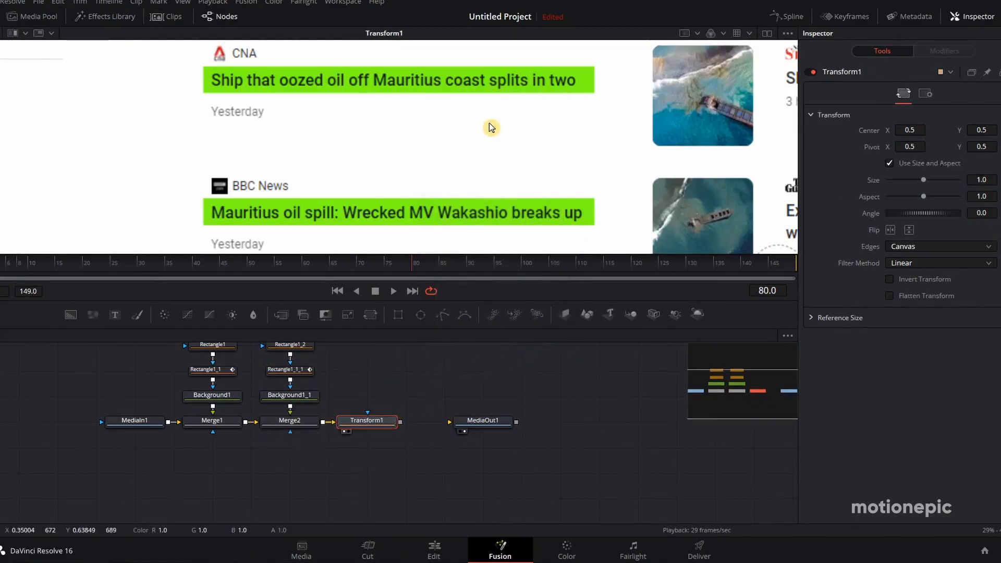
{"action": "scroll", "coordinate": [491, 128], "scroll_direction": "down", "scroll_amount": 5}
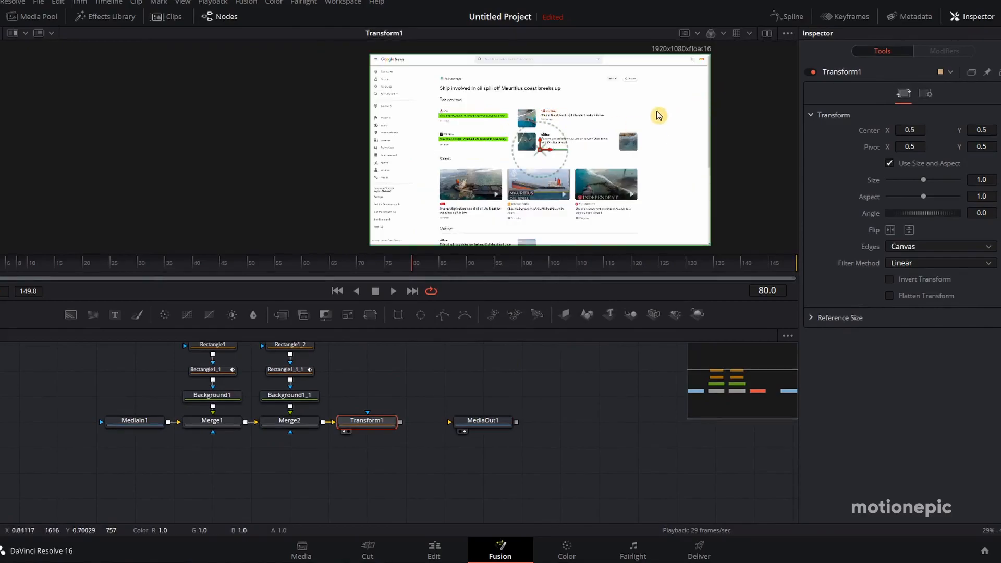
{"action": "scroll", "coordinate": [659, 115], "scroll_direction": "up", "scroll_amount": 2}
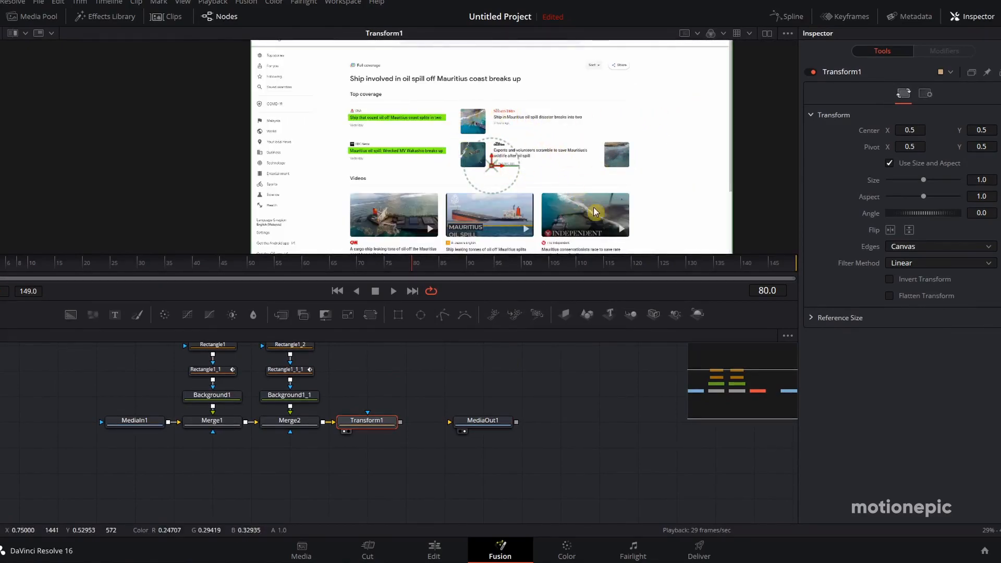
Scale the Transform node to a size of 1.618 and keyframe its Center at frame 0 with Y at 0.097.
{"action": "left_click_drag", "start_coordinate": [923, 179], "coordinate": [929, 179]}
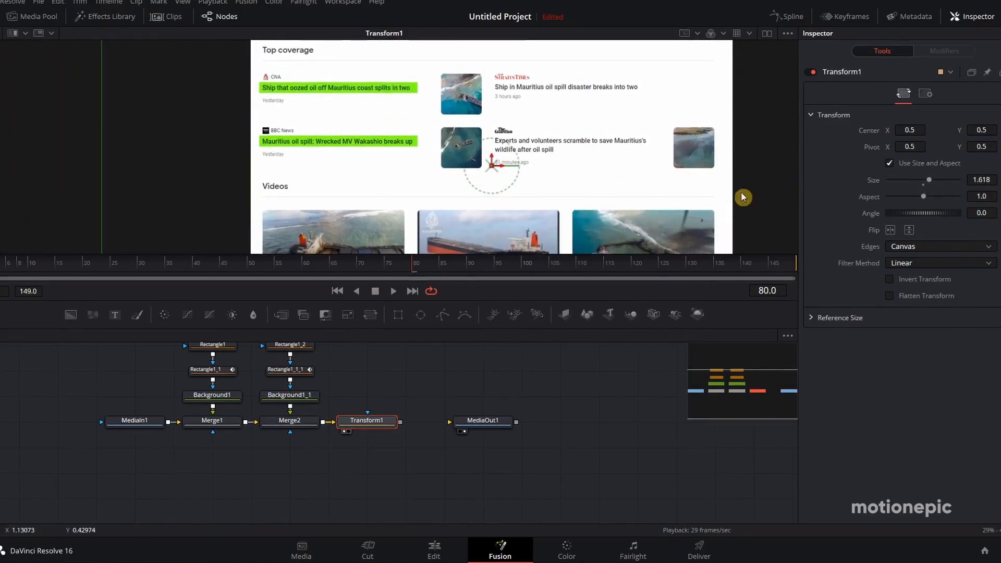
{"action": "left_click_drag", "start_coordinate": [130, 267], "coordinate": [10, 267]}
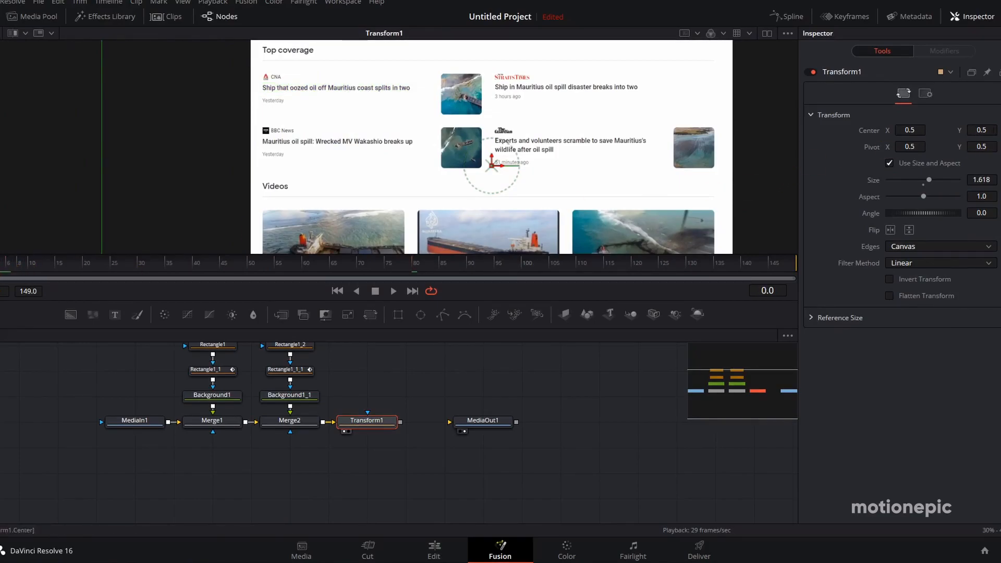
{"action": "left_click", "coordinate": [492, 165]}
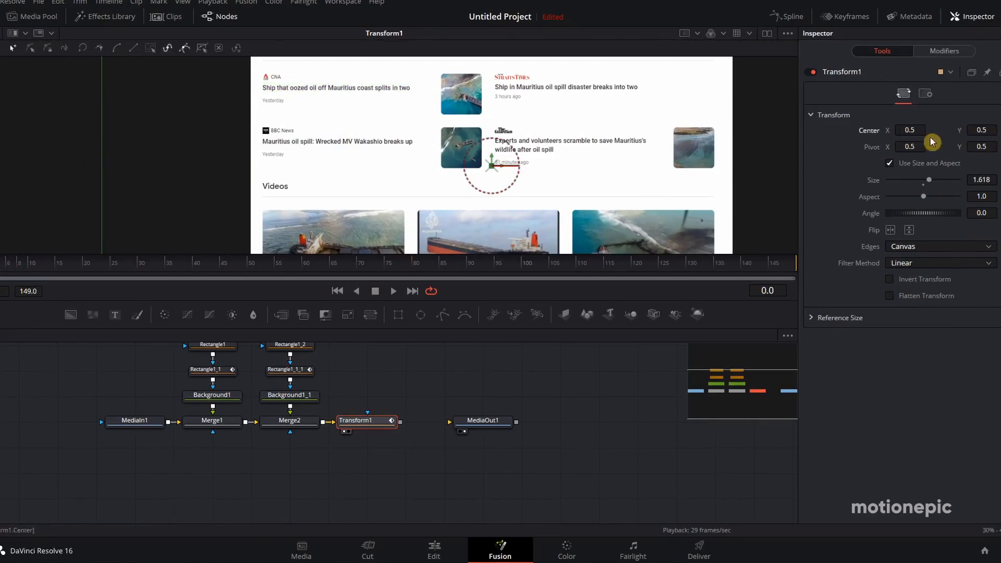
{"action": "left_click_drag", "start_coordinate": [980, 131], "coordinate": [767, 78]}
Animate the Transform's Center Y from 0.195 at frame 0 to 0.803 at frame 149 and play the page scroll.
{"action": "left_click", "coordinate": [700, 270]}
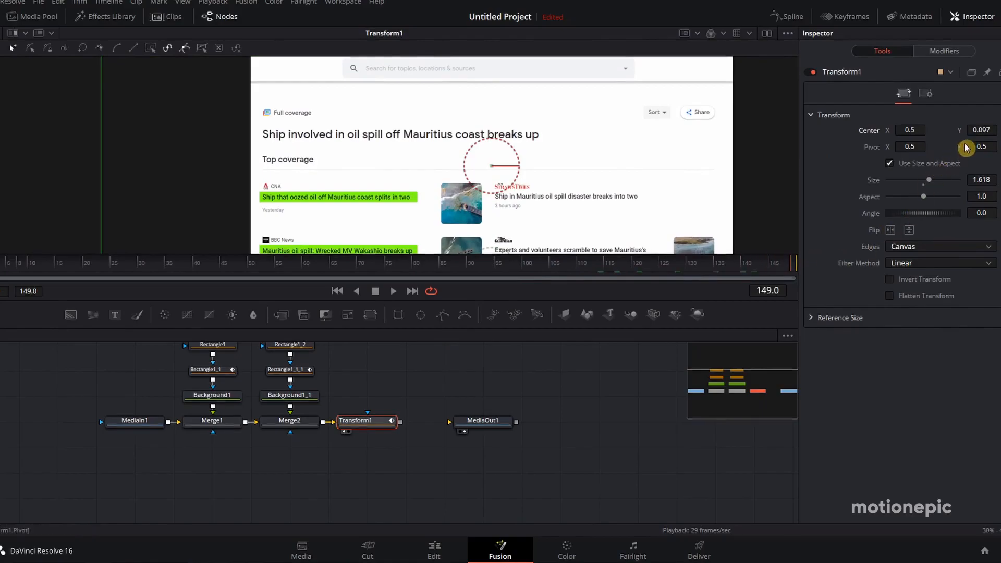
{"action": "mouse_move", "coordinate": [982, 132]}
{"action": "left_mouse_down"}
{"action": "mouse_move", "coordinate": [999, 131]}
{"action": "mouse_move", "coordinate": [968, 131]}
{"action": "left_mouse_up"}
{"action": "scroll", "coordinate": [576, 196], "scroll_direction": "down", "scroll_amount": 1}
{"action": "scroll", "coordinate": [577, 199], "scroll_direction": "down", "scroll_amount": 1}
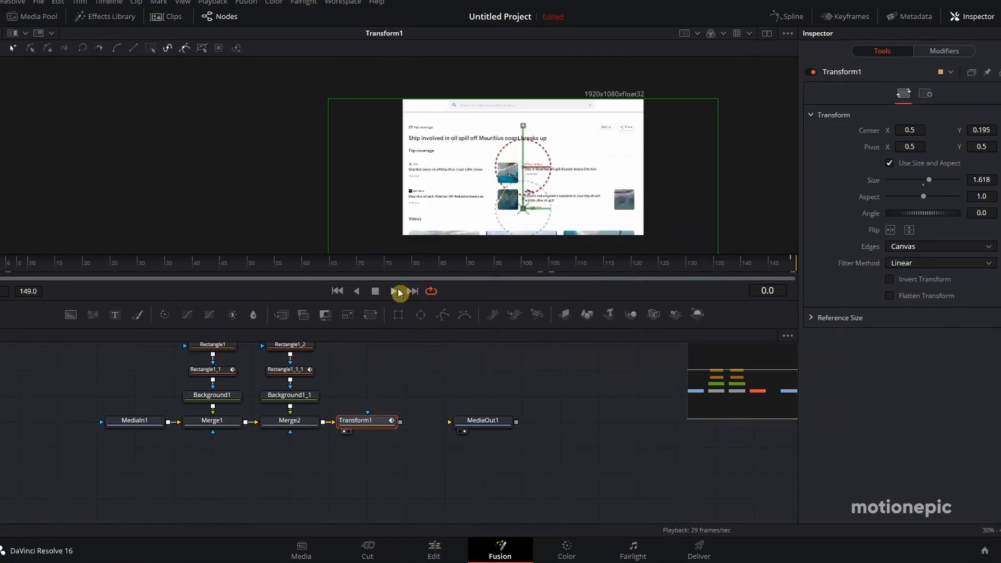
{"action": "left_click", "coordinate": [398, 292]}
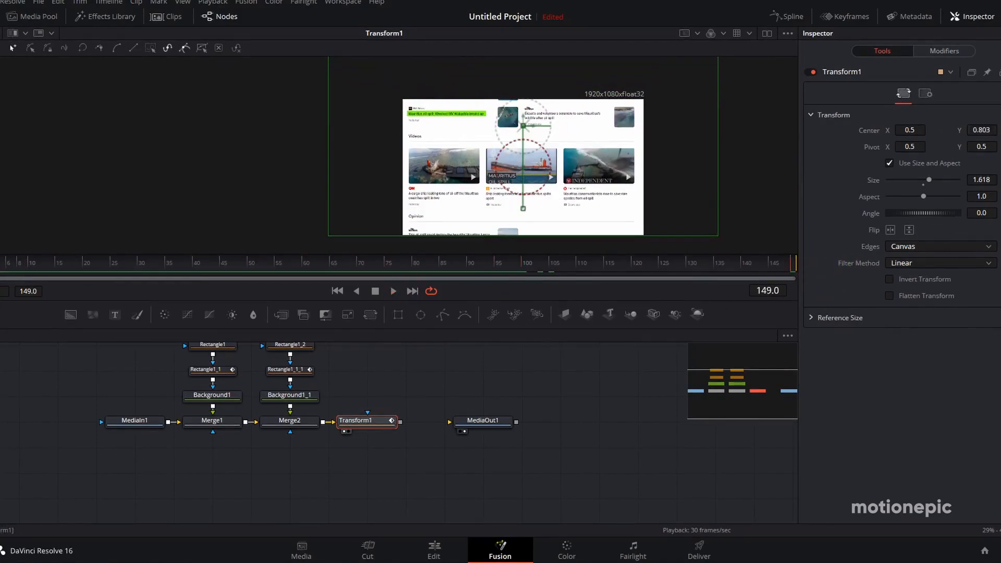
Set the Transform's Center Y at frame 149 to 0.648 and play the shorter scroll from frame 0.
{"action": "left_click_drag", "start_coordinate": [981, 130], "coordinate": [962, 130]}
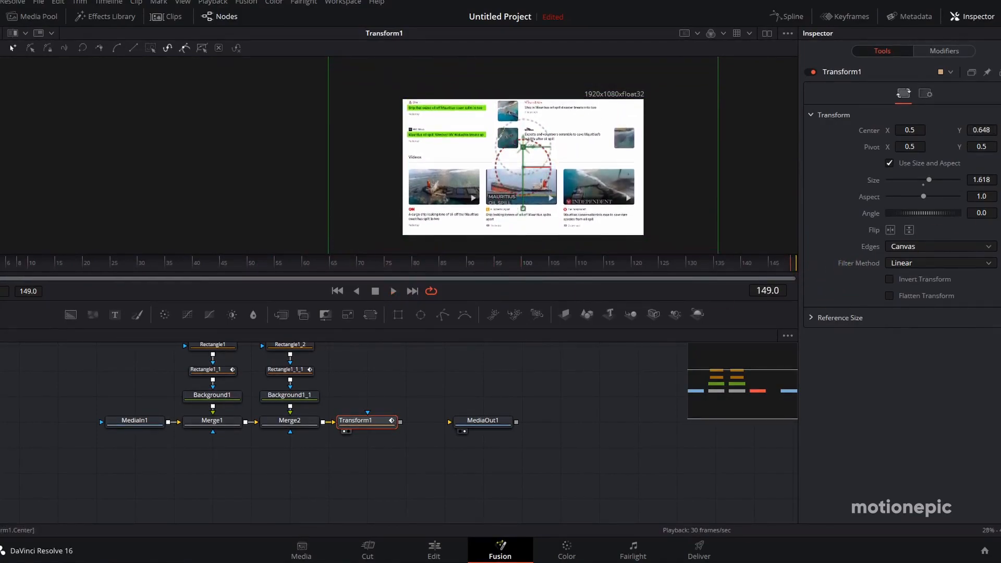
{"action": "left_click", "coordinate": [1, 269]}
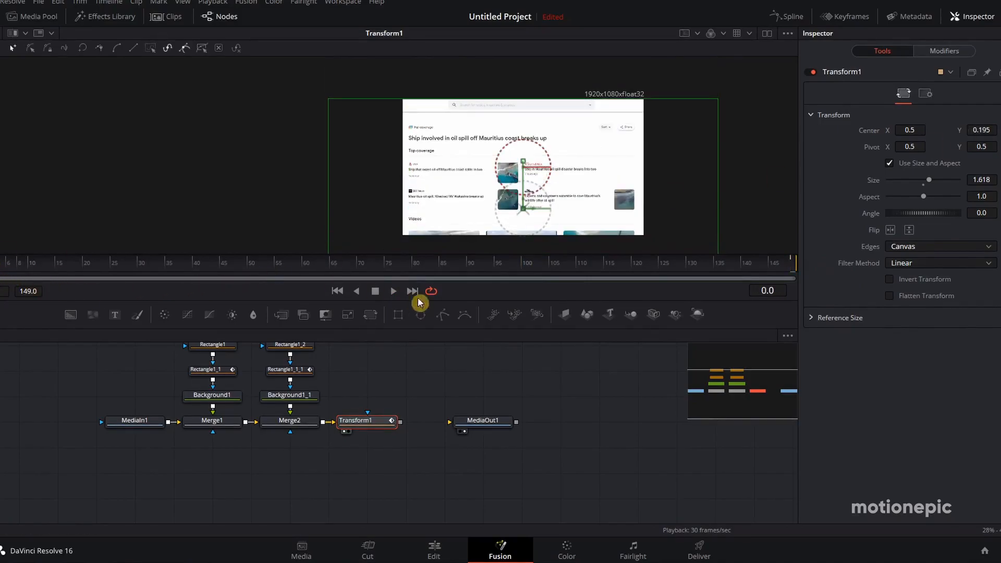
{"action": "left_click", "coordinate": [395, 295]}
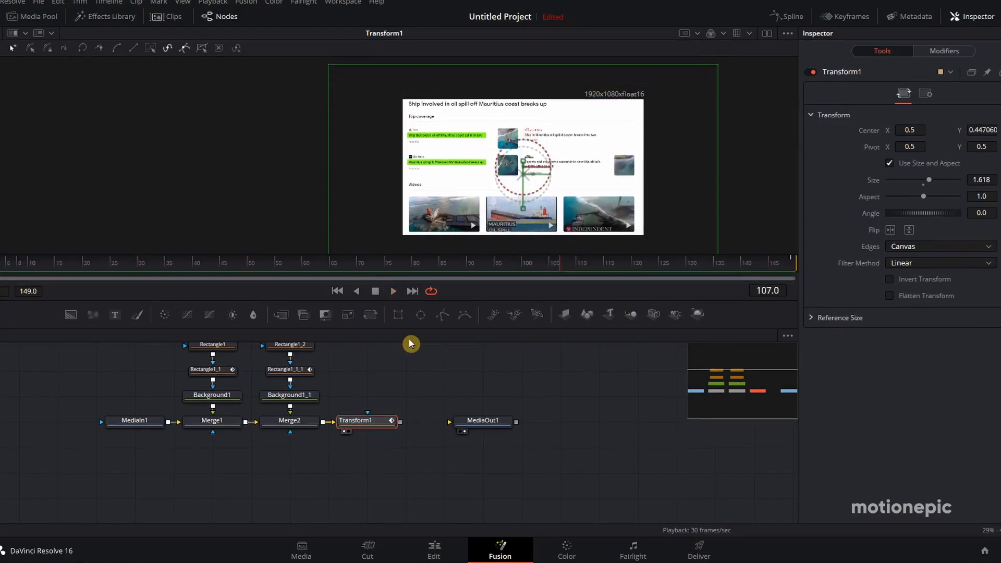
Move MediaOut1 away from the other nodes, connect Transform1's output to it and show the result on the Edit page.
{"action": "left_click_drag", "start_coordinate": [461, 431], "coordinate": [500, 430]}
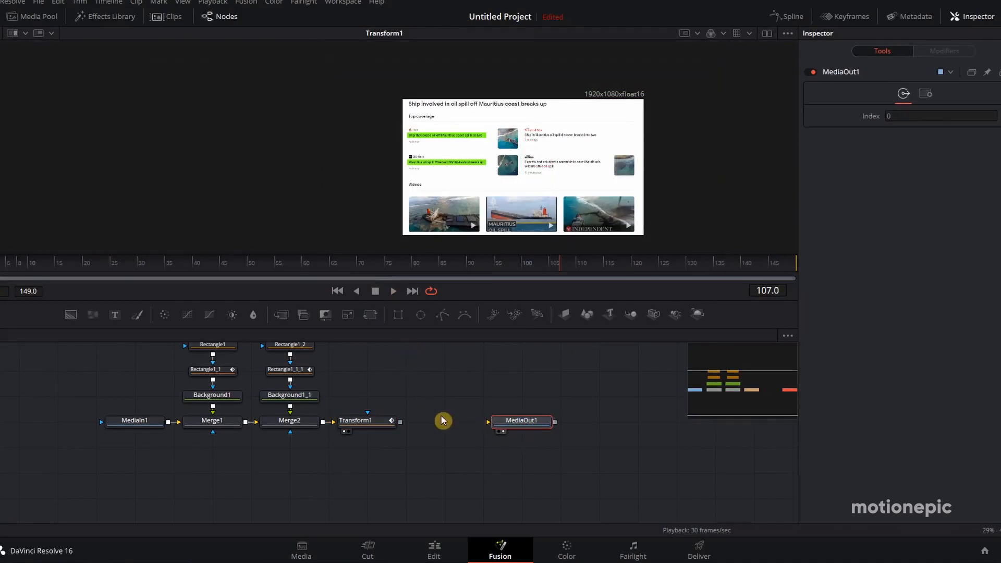
{"action": "left_click_drag", "start_coordinate": [402, 422], "coordinate": [520, 423]}
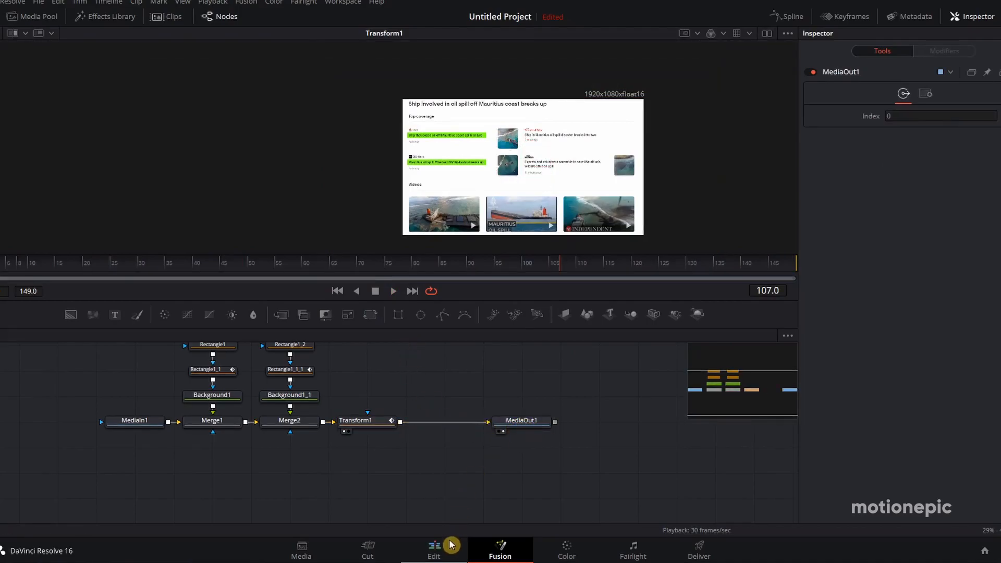
{"action": "left_click", "coordinate": [433, 549]}
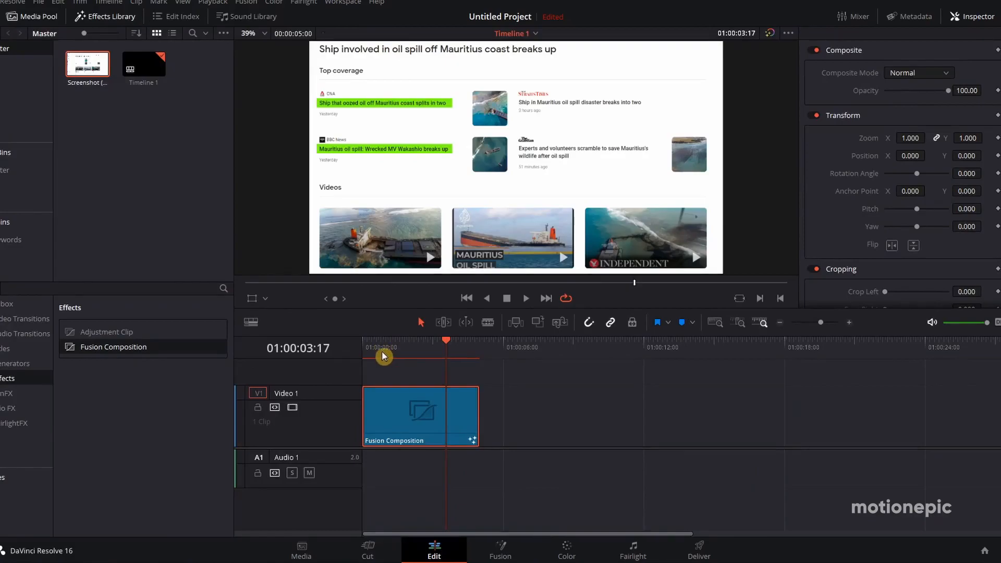
{"action": "scroll", "coordinate": [542, 210], "scroll_direction": "down", "scroll_amount": 1}
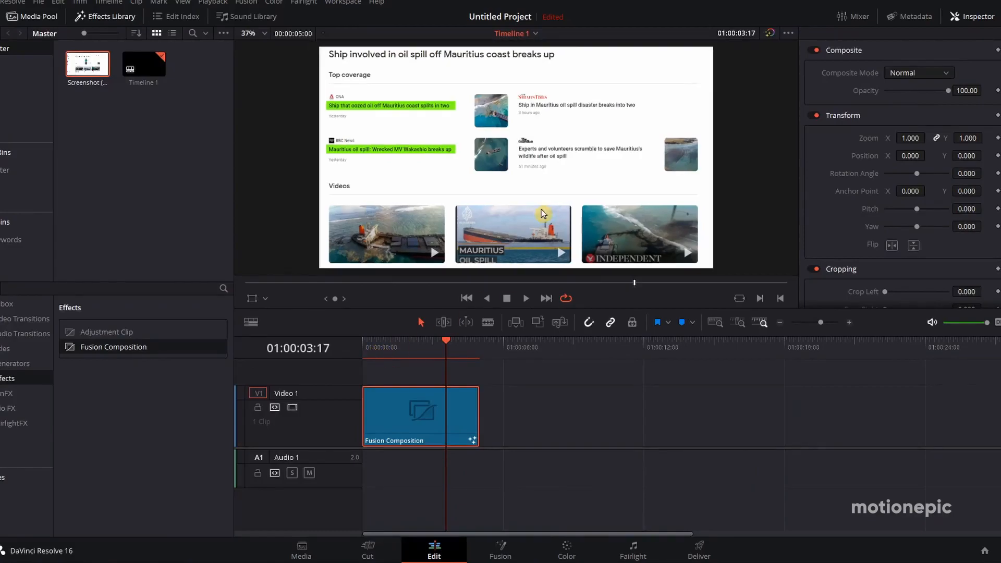
Review the node graph in Fusion, return to the Edit page and play the Fusion Composition from the timeline's start.
{"action": "left_click", "coordinate": [500, 549]}
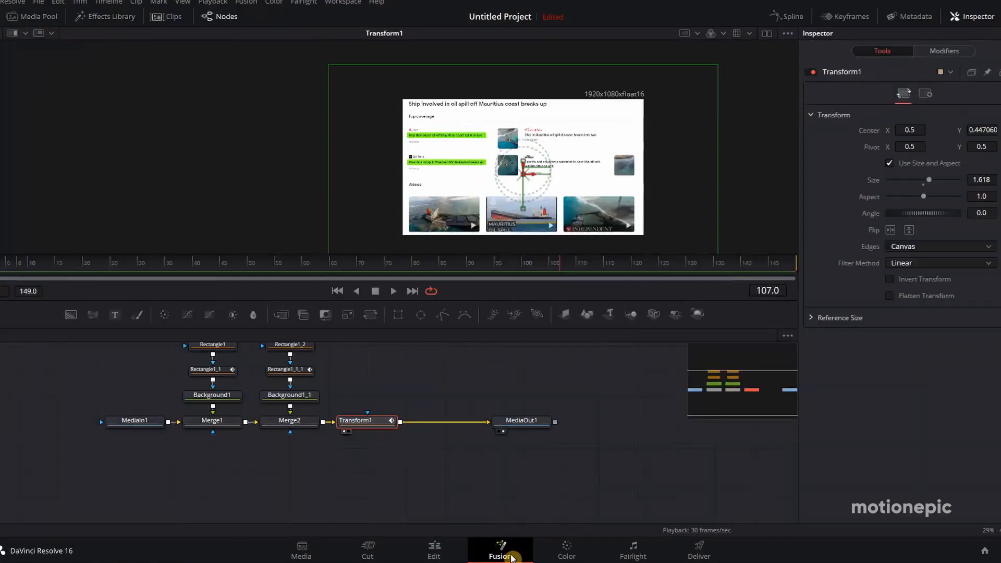
{"action": "scroll", "coordinate": [475, 479], "scroll_direction": "up", "scroll_amount": 1}
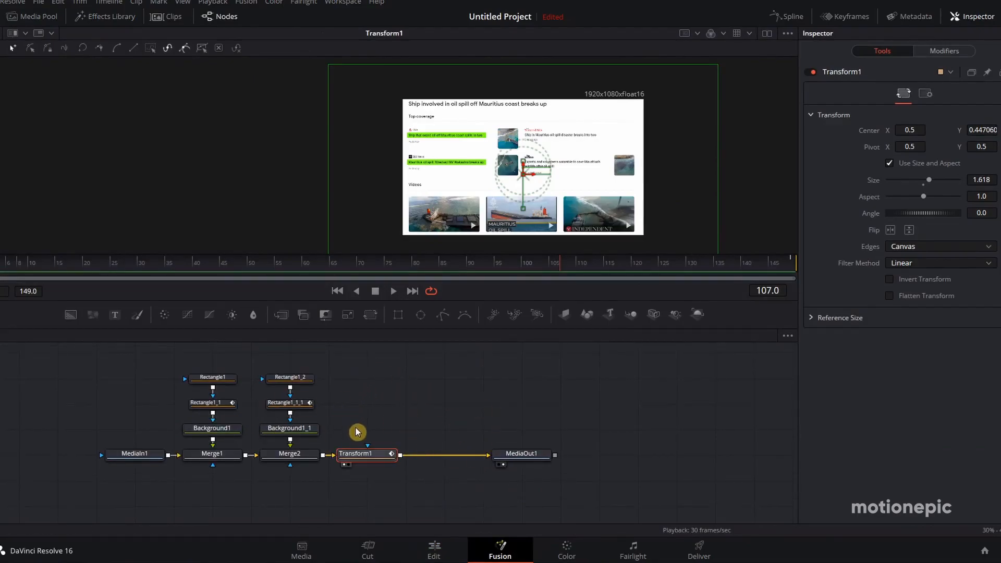
{"action": "left_click", "coordinate": [435, 550]}
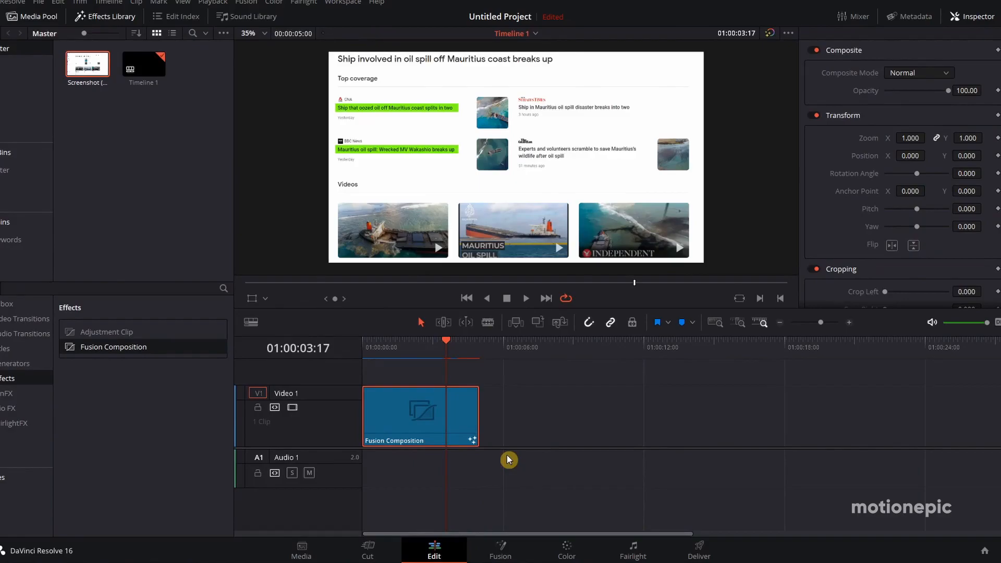
{"action": "key", "text": "Home"}
{"action": "key", "text": "space"}
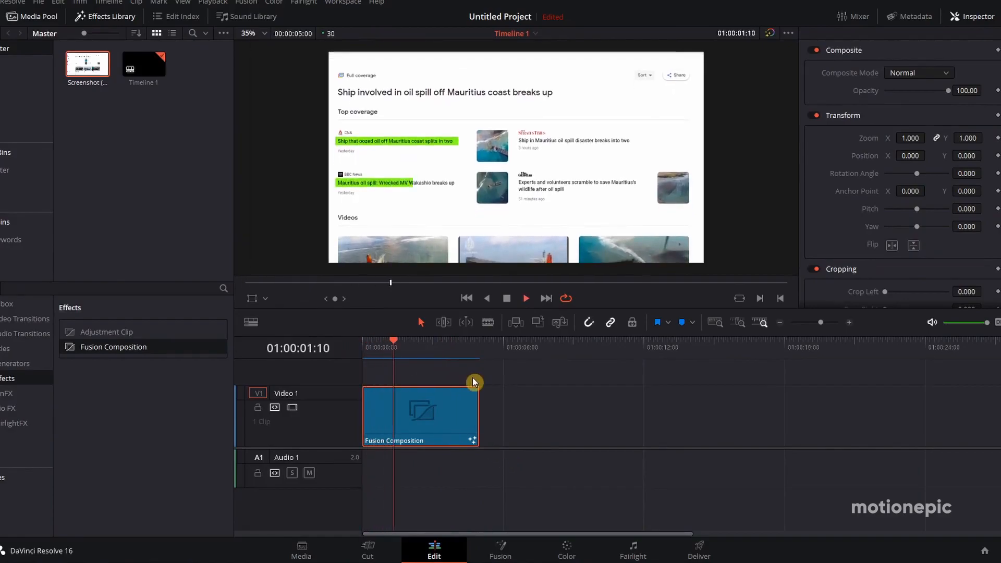